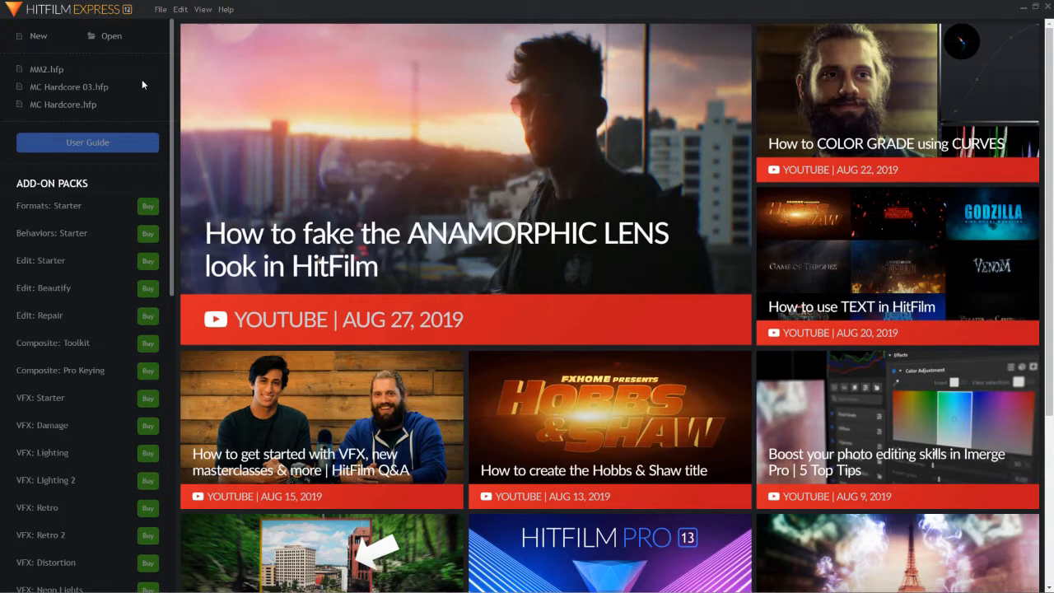
Create a new project using the 720p HD @ 30 fps template
left_click(45, 35)
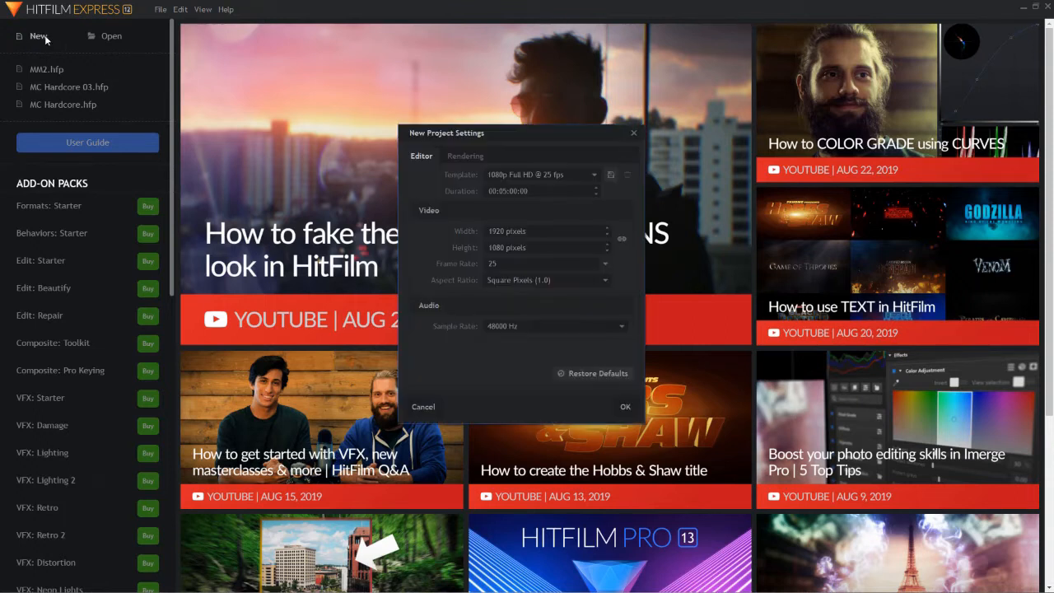
left_click(596, 174)
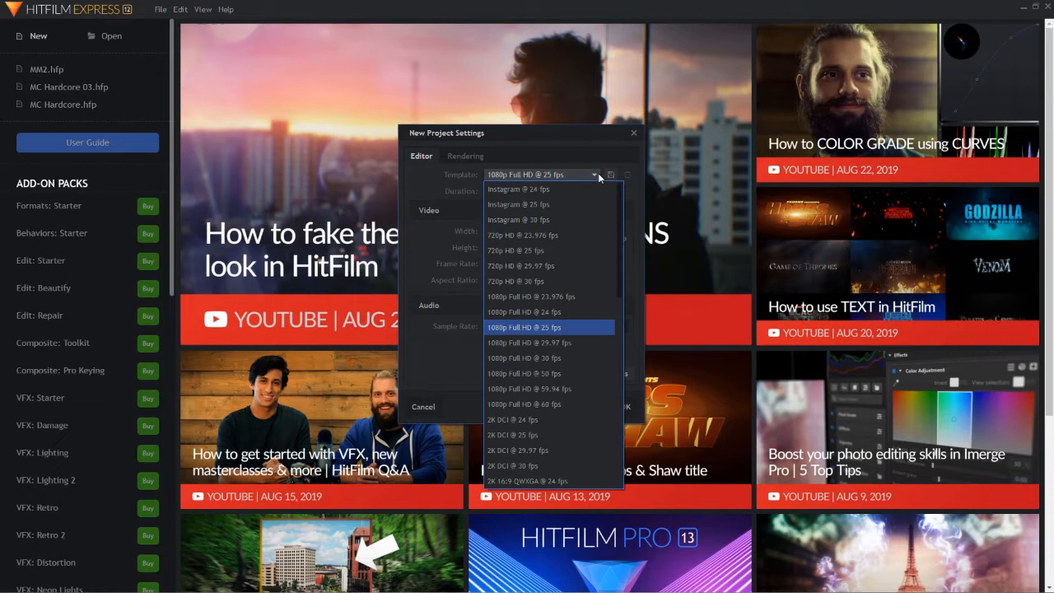
left_click(583, 280)
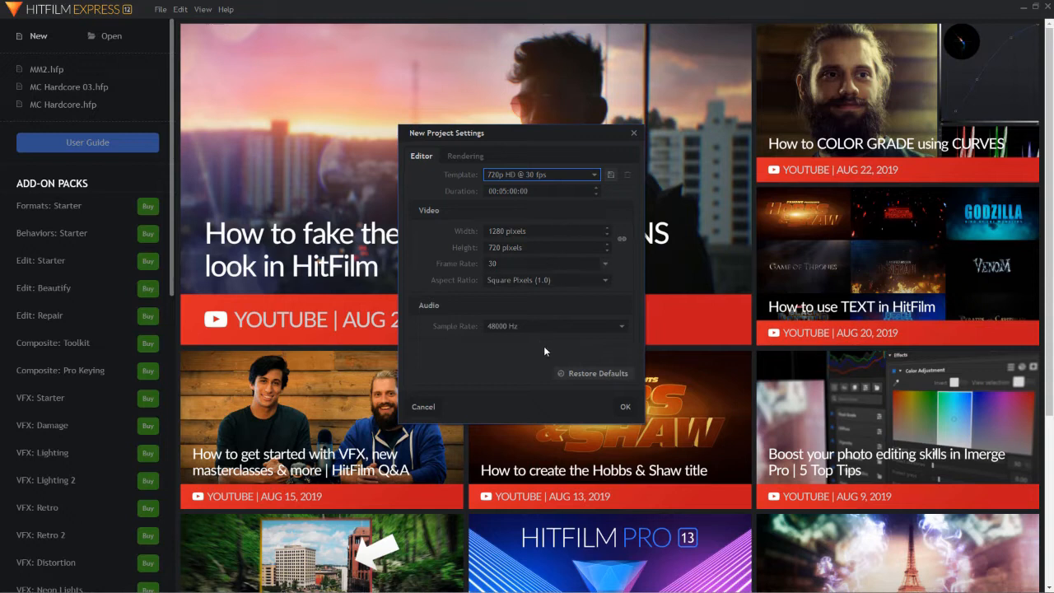
left_click(615, 406)
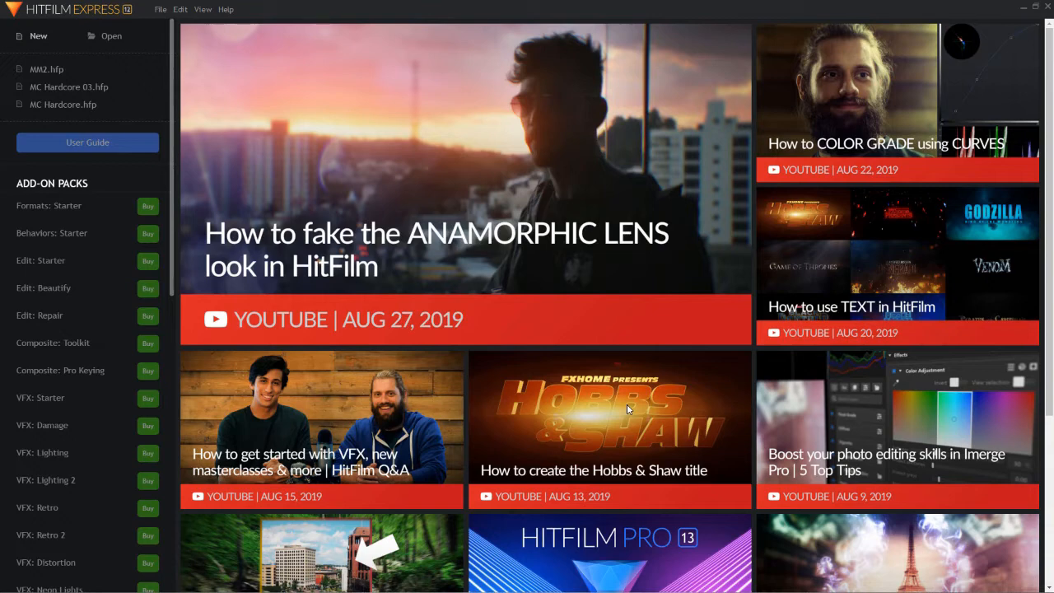
left_click(46, 42)
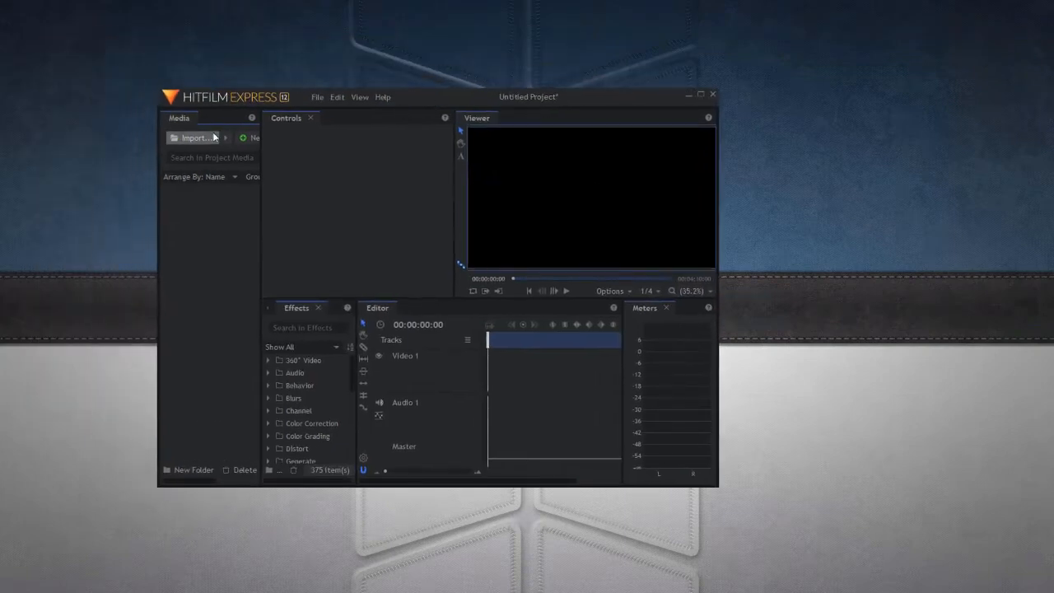
Import the video S01 E03.mp4 from the Desktop folder into the project media
left_click(224, 137)
left_click(282, 36)
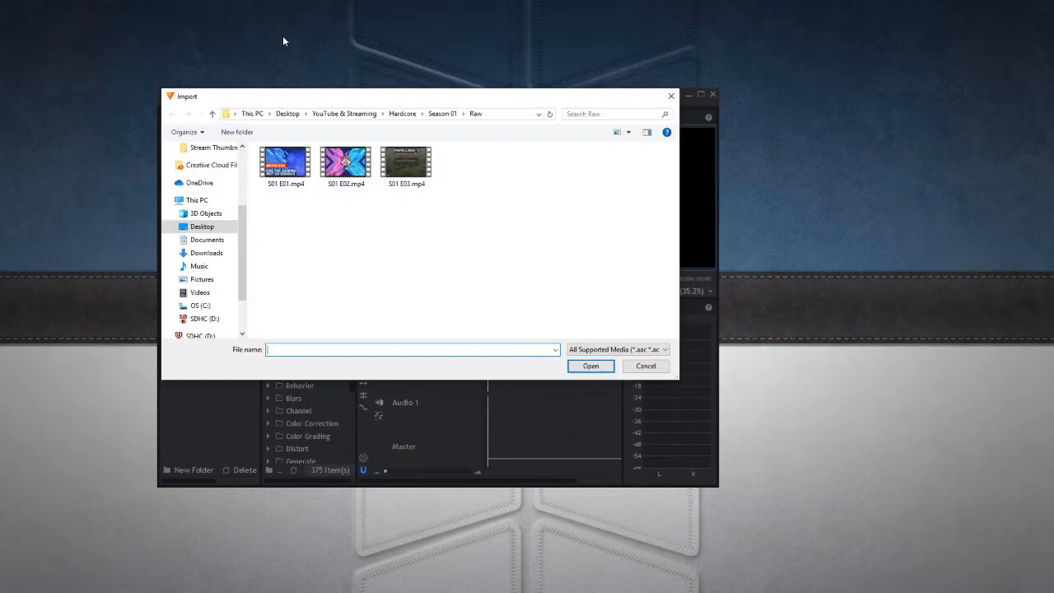
left_click(210, 227)
left_click(466, 177)
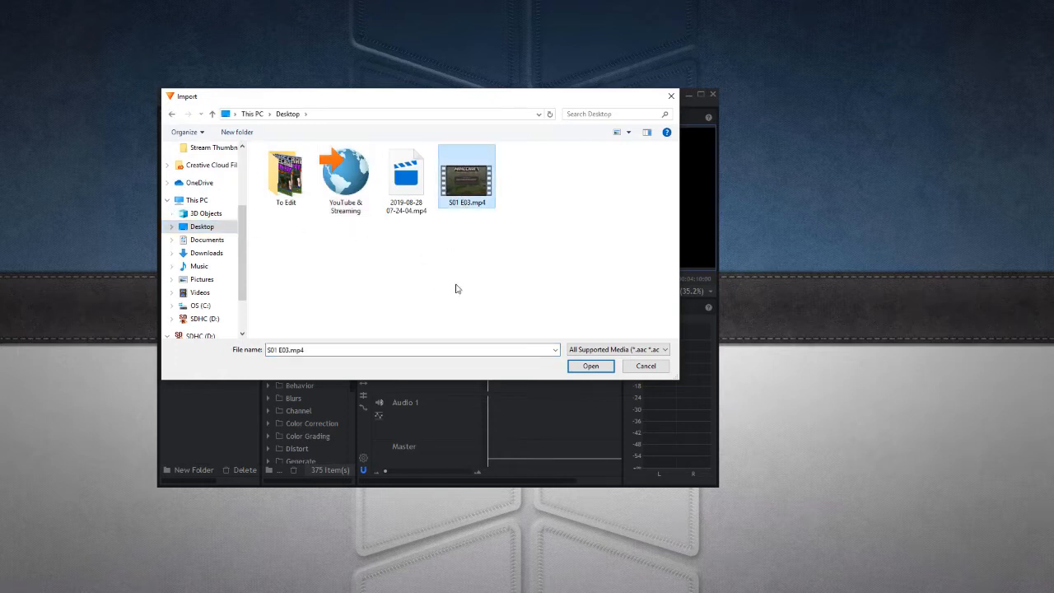
left_click(578, 363)
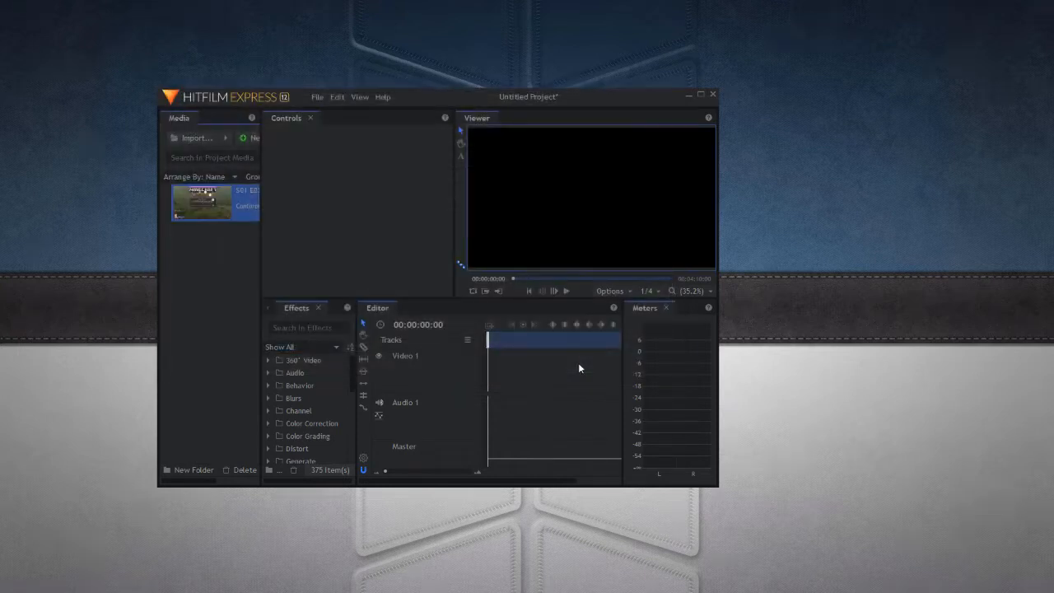
Maximize the window and place S01 E03.mp4 at the start of the Video 1 track, matching the editor sequence settings to the clip
left_click(700, 94)
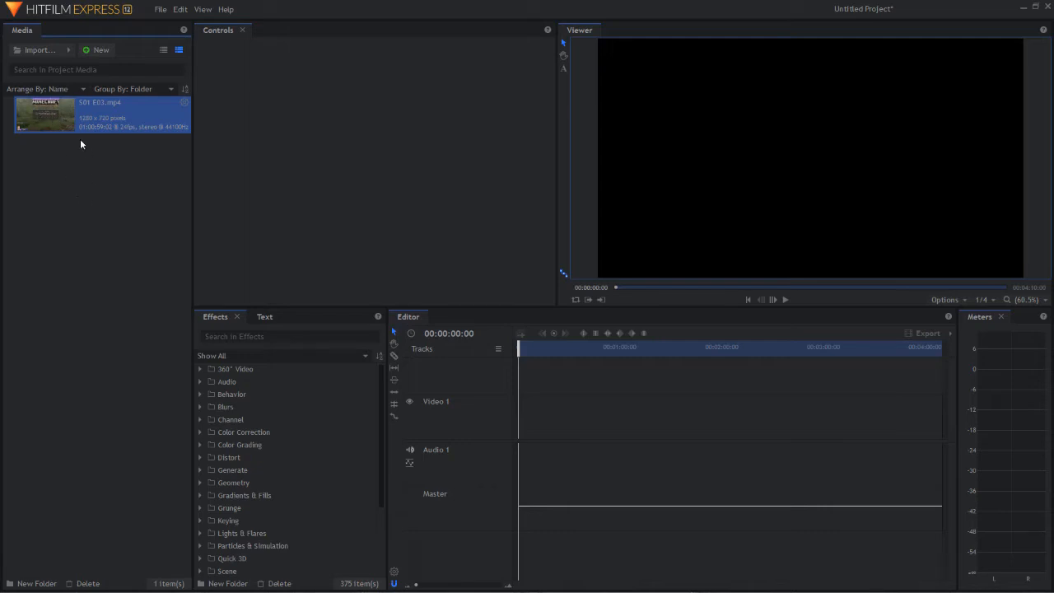
left_click_drag(54, 110, 521, 417)
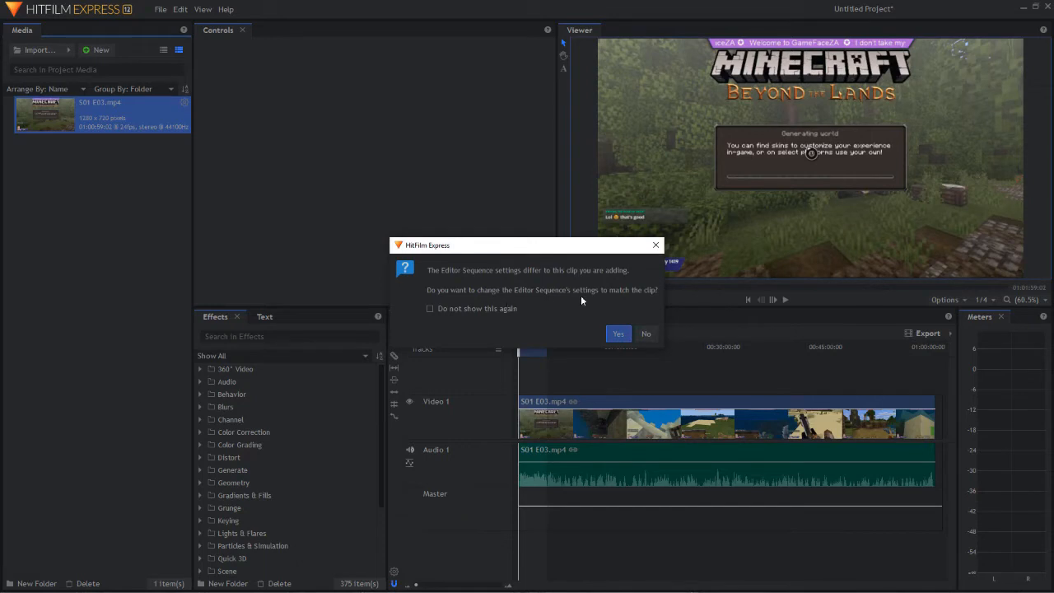
left_click(618, 334)
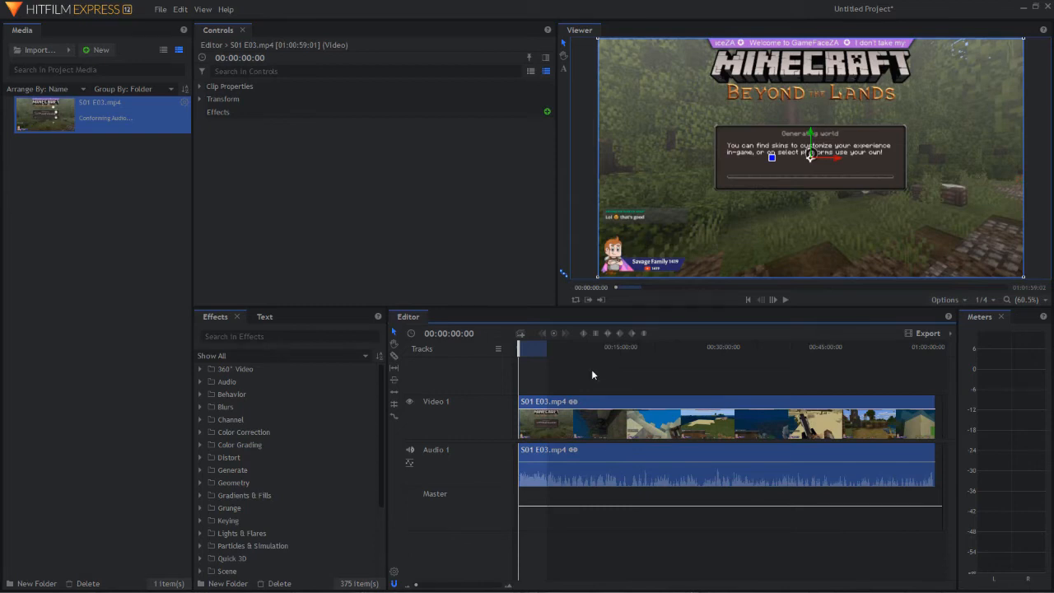
Scrub through the clip on the timeline and preview the footage around 00:37:22 to 00:37:29
left_click(535, 349)
left_click_drag(624, 345, 781, 346)
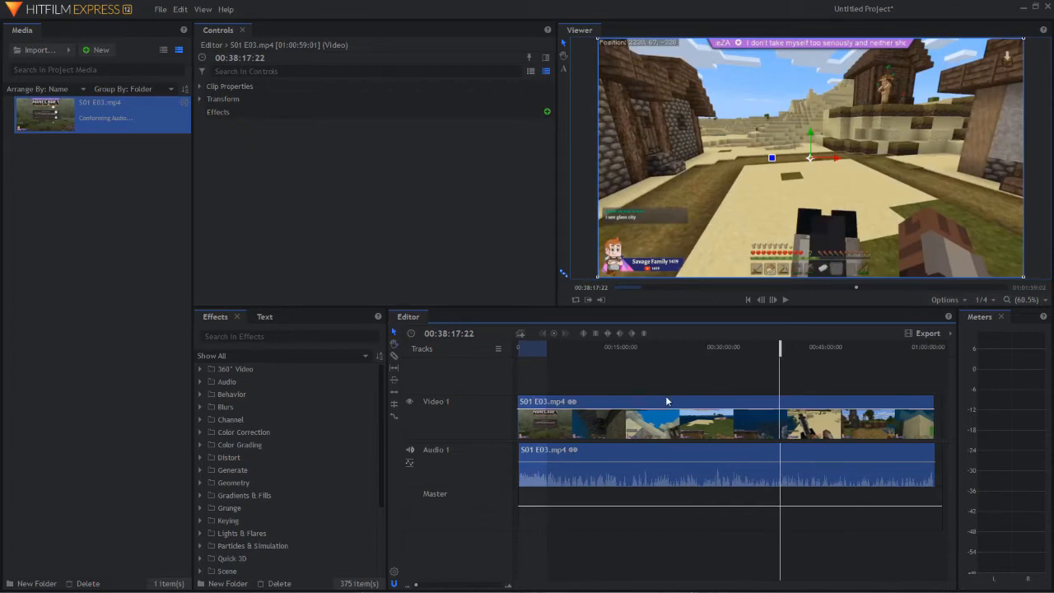
key("h")
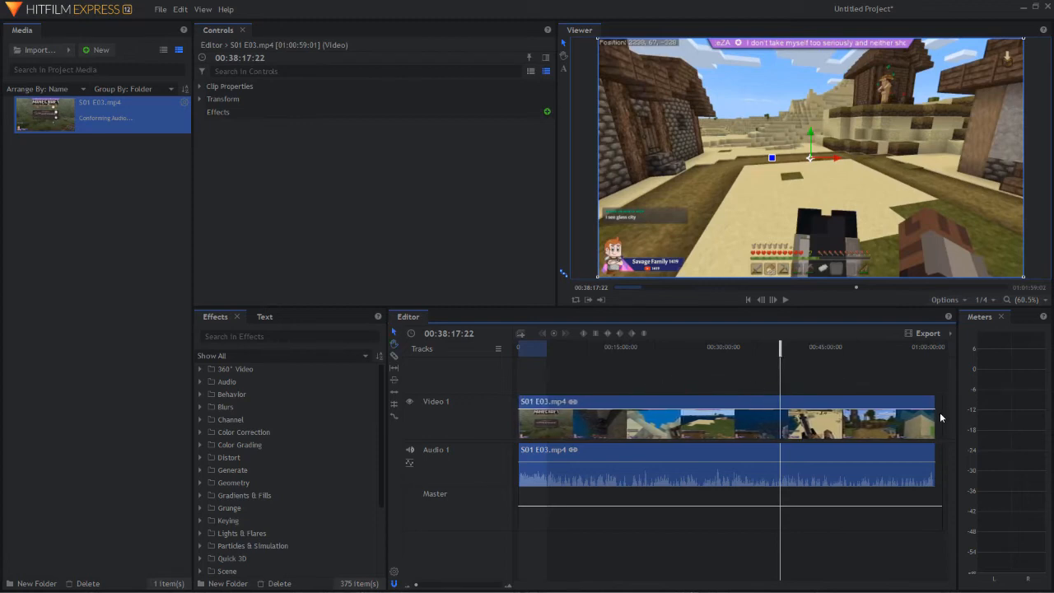
left_click(508, 585)
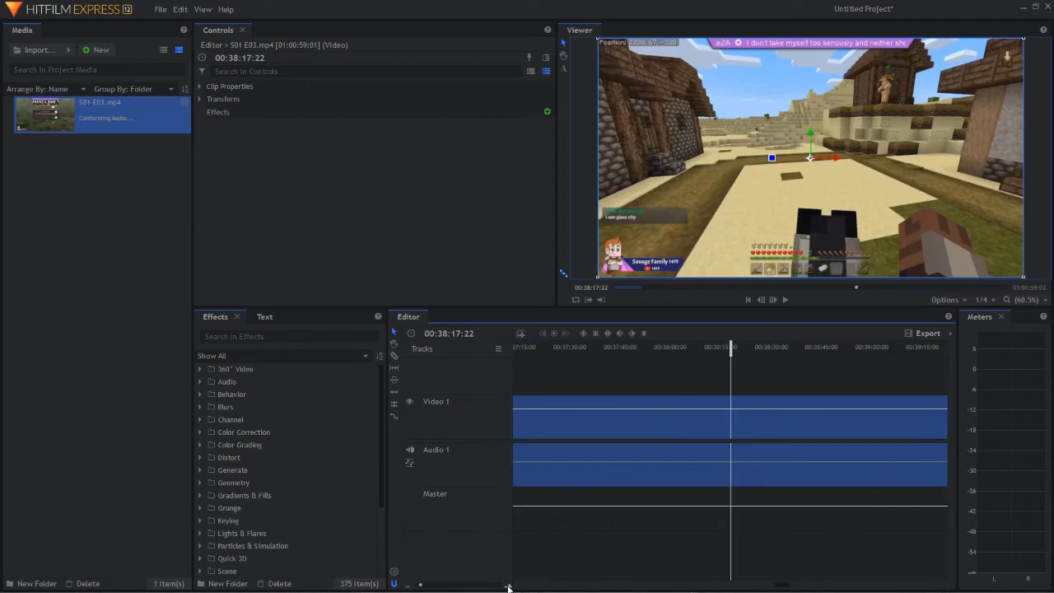
scroll(677, 402, "up", 8)
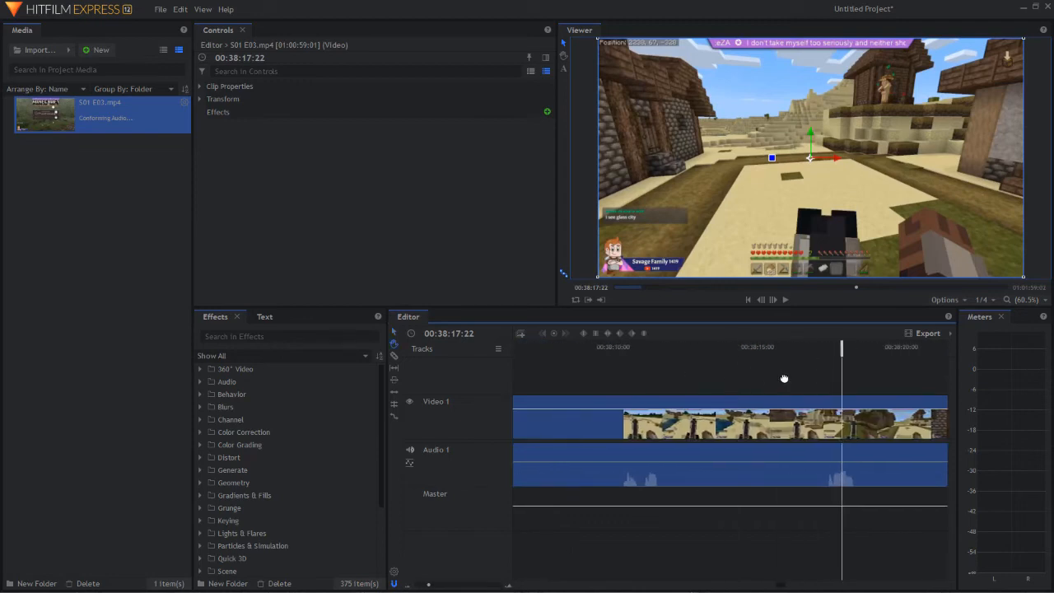
left_click_drag(600, 384, 820, 376)
left_click(702, 352)
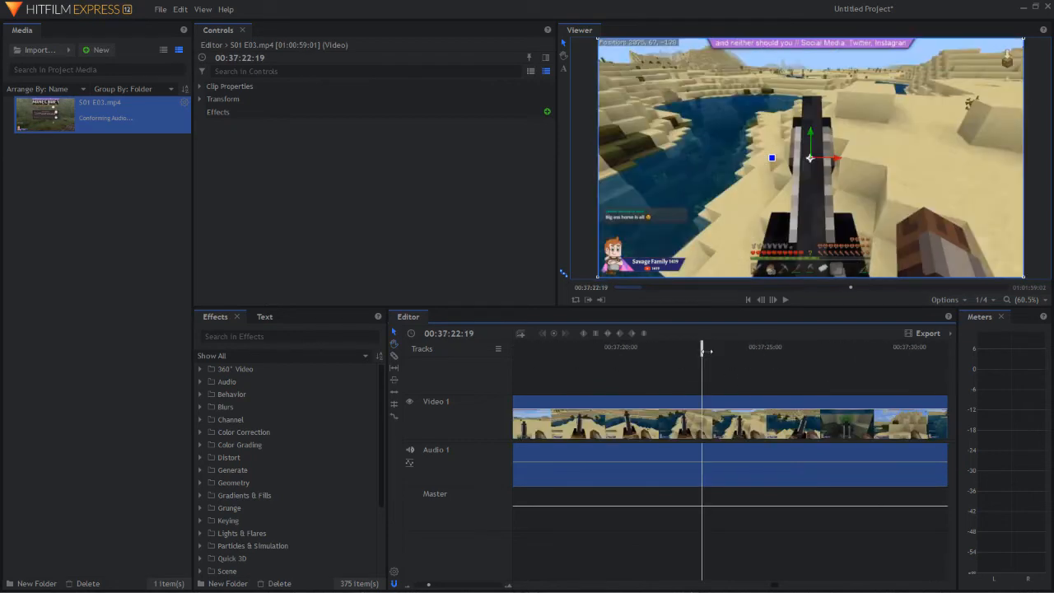
left_click_drag(686, 352, 811, 345)
key("space")
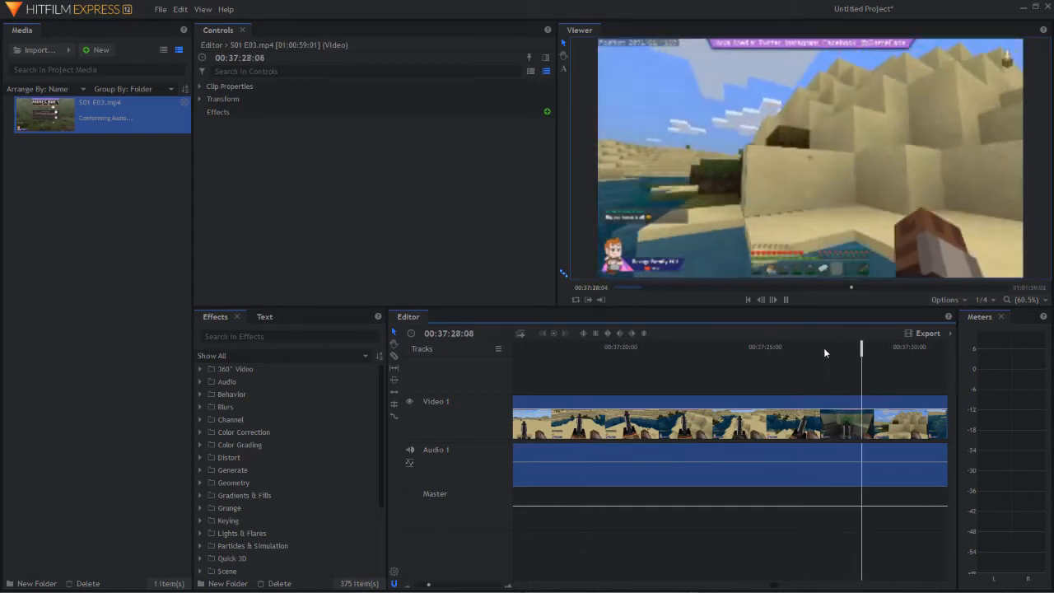
key("space")
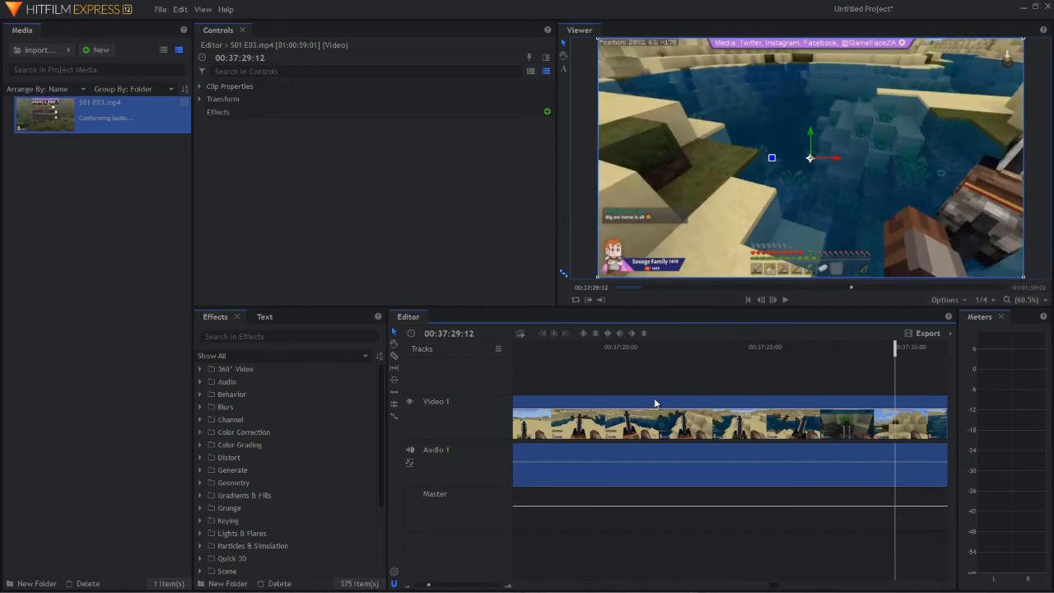
Examine the audio waveform near 00:03:12 and play that section to about 00:03:15
scroll(691, 383, "up", 5)
scroll(659, 377, "up", 3)
left_click_drag(769, 584, 538, 582)
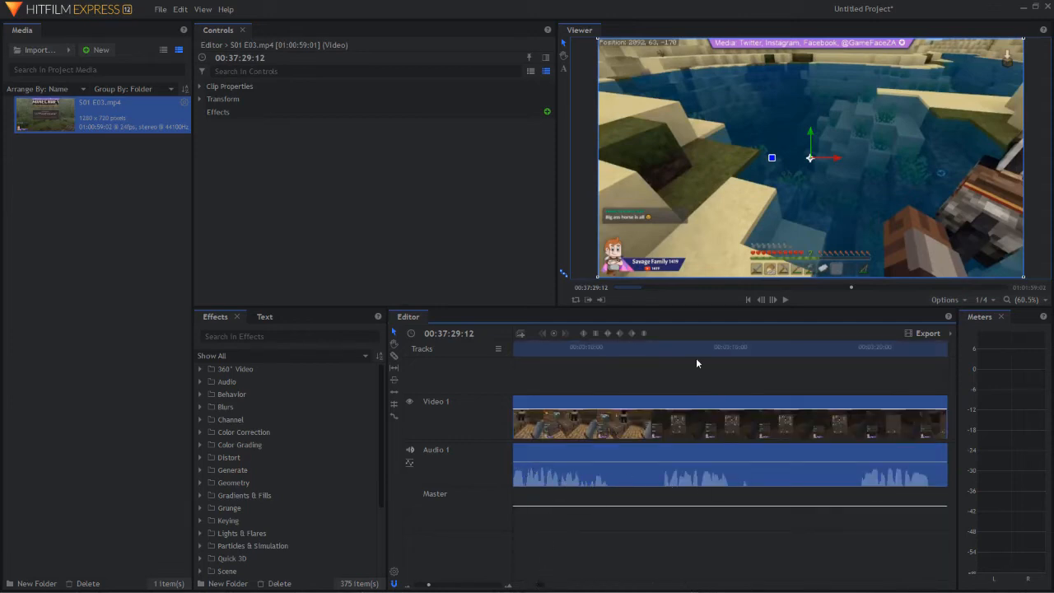
left_click_drag(673, 351, 663, 354)
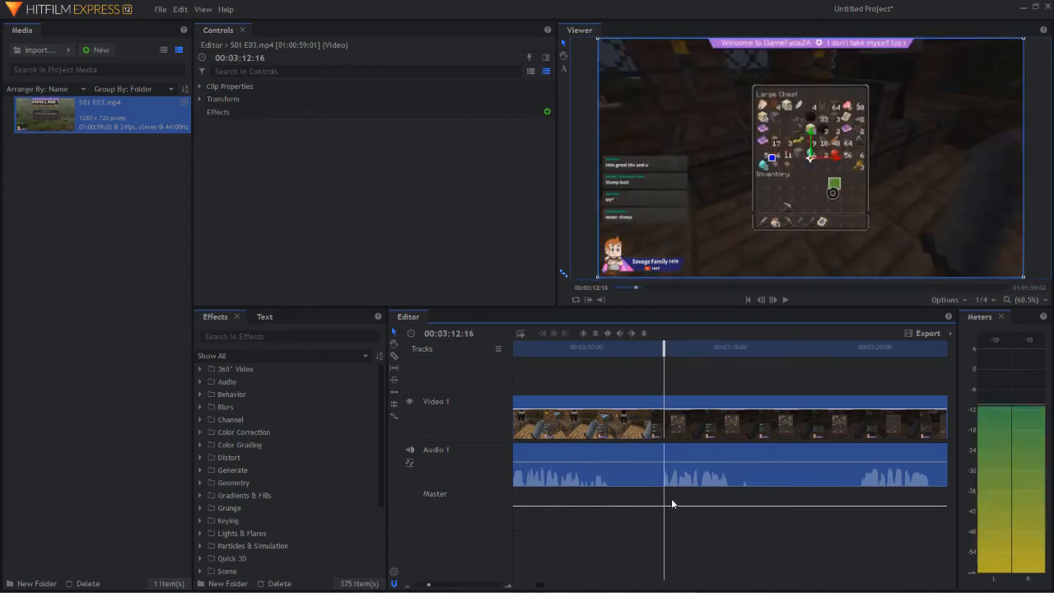
key("space")
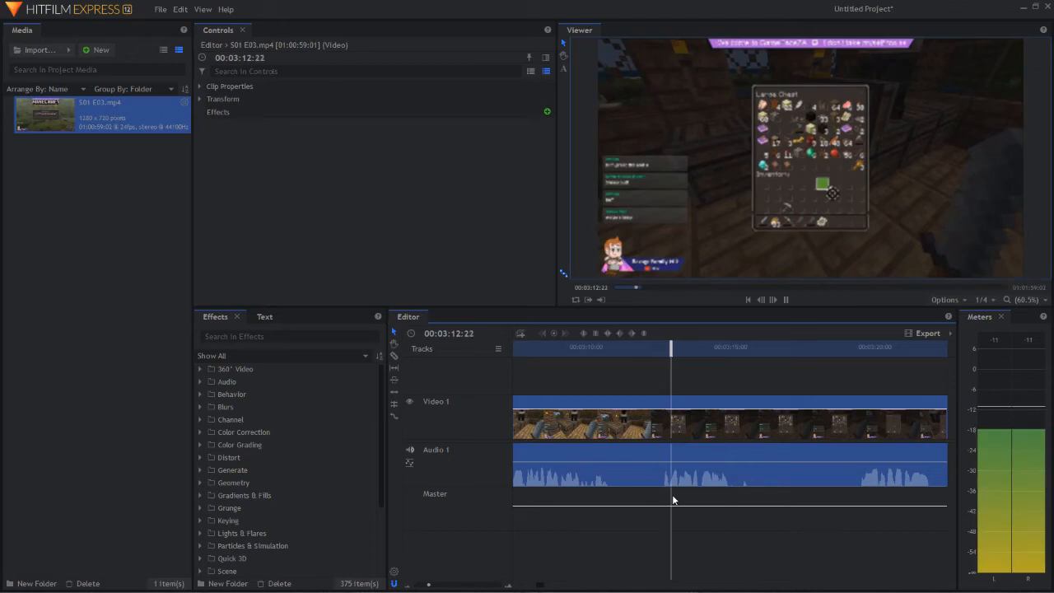
key("space")
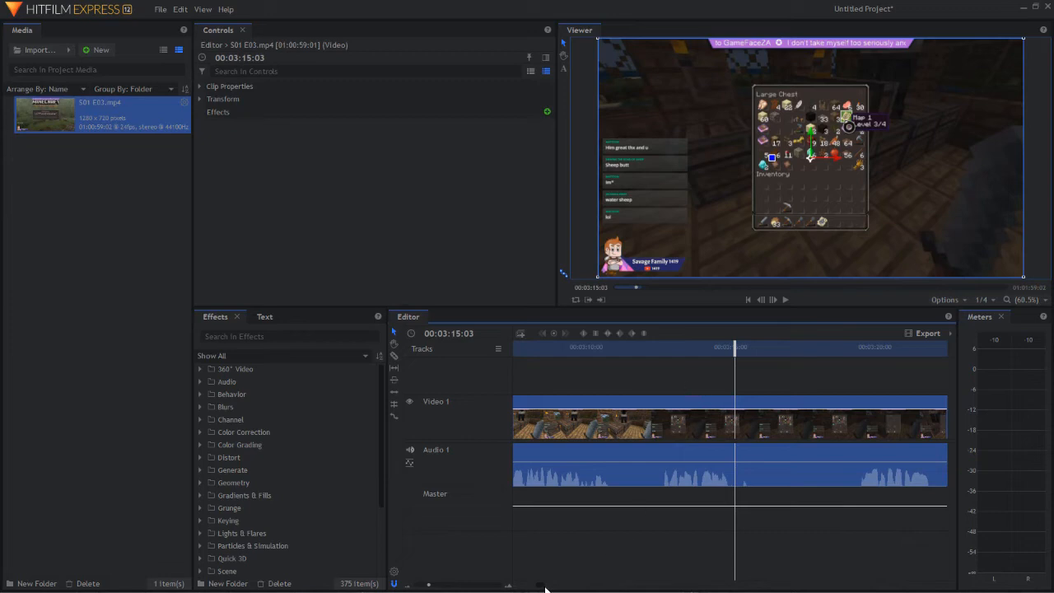
Slice the clip at about 00:15:30 and again at about 00:16:24
left_click(408, 587)
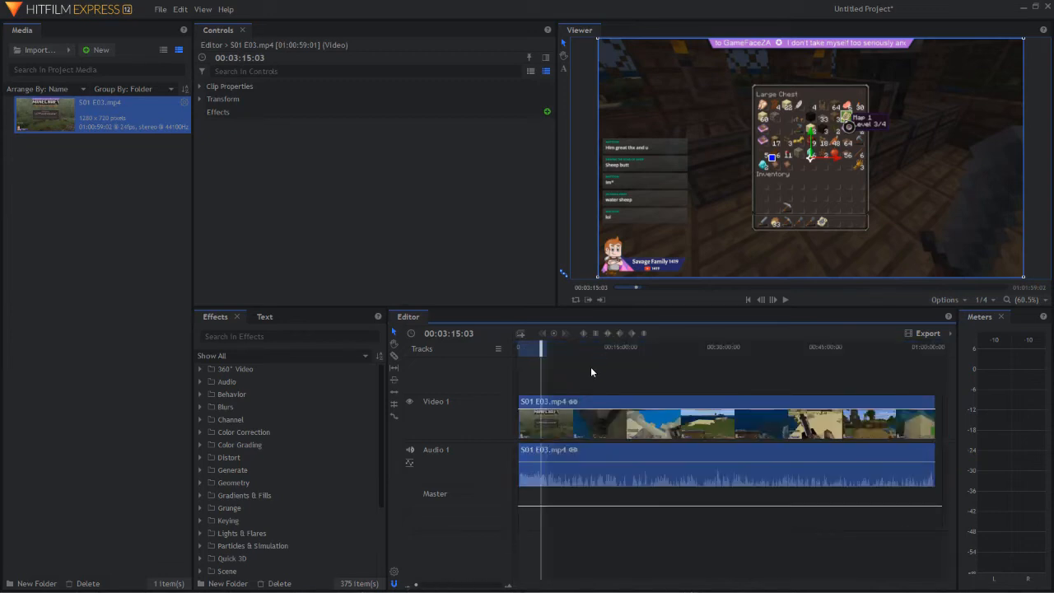
key("c")
left_click(625, 429)
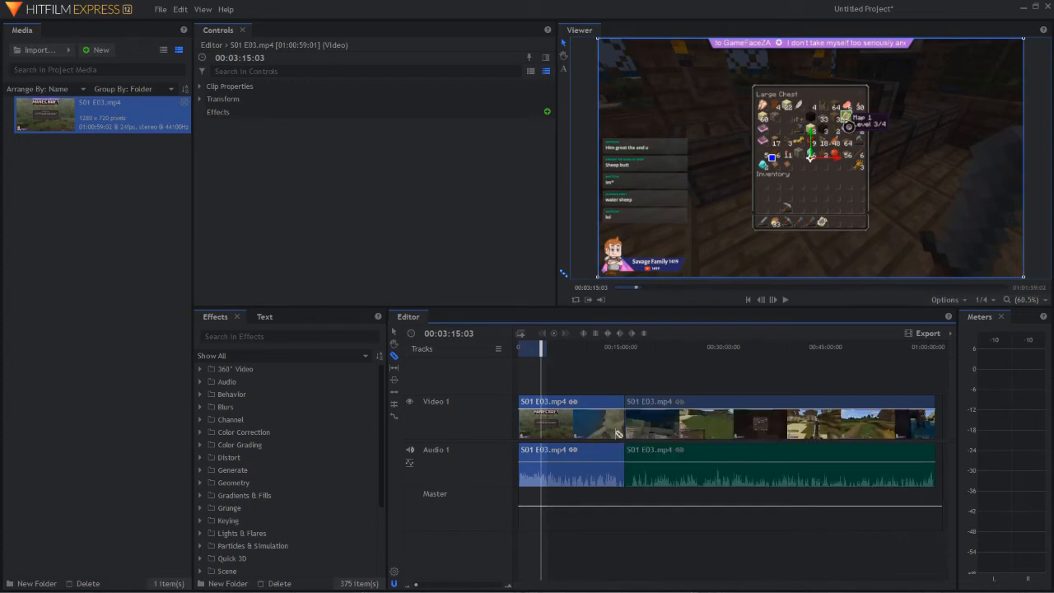
left_click(623, 346)
key("space")
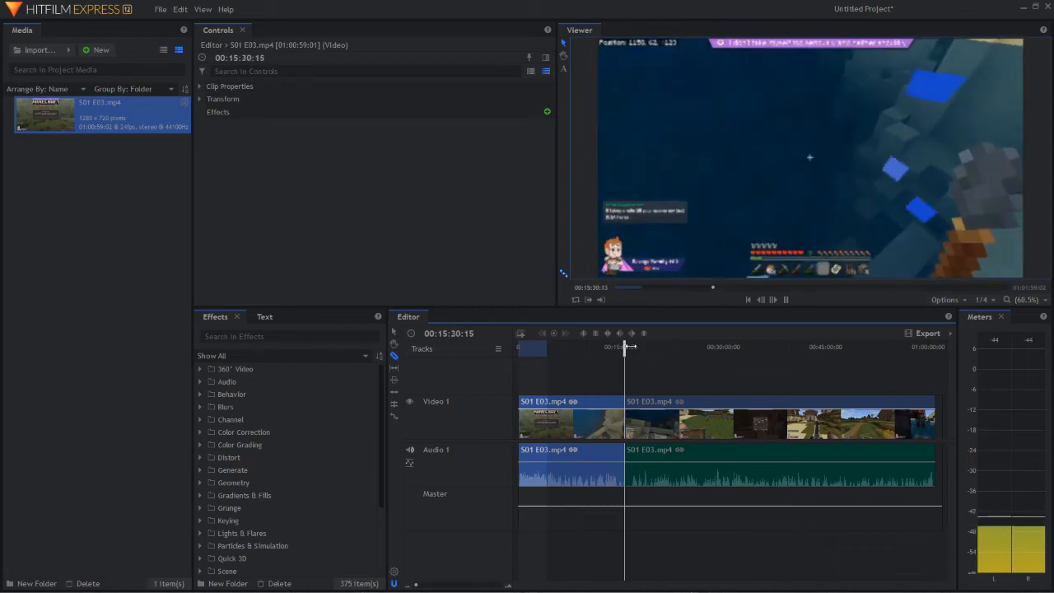
left_click_drag(626, 346, 632, 351)
left_click(634, 402)
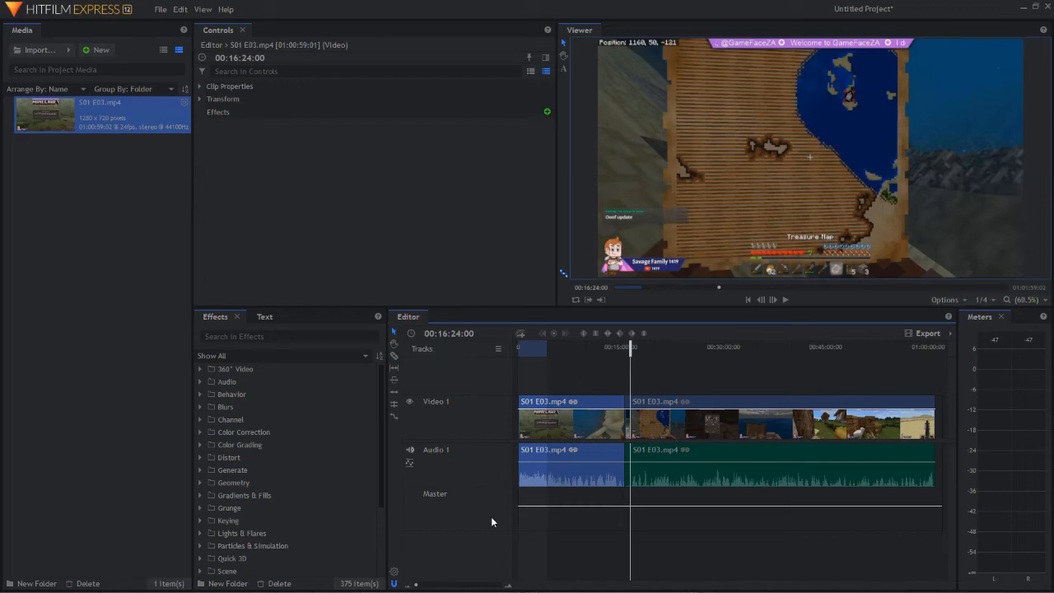
Delete the segment between the two cuts, undo that deletion, and delete the same segment again
left_click(508, 585)
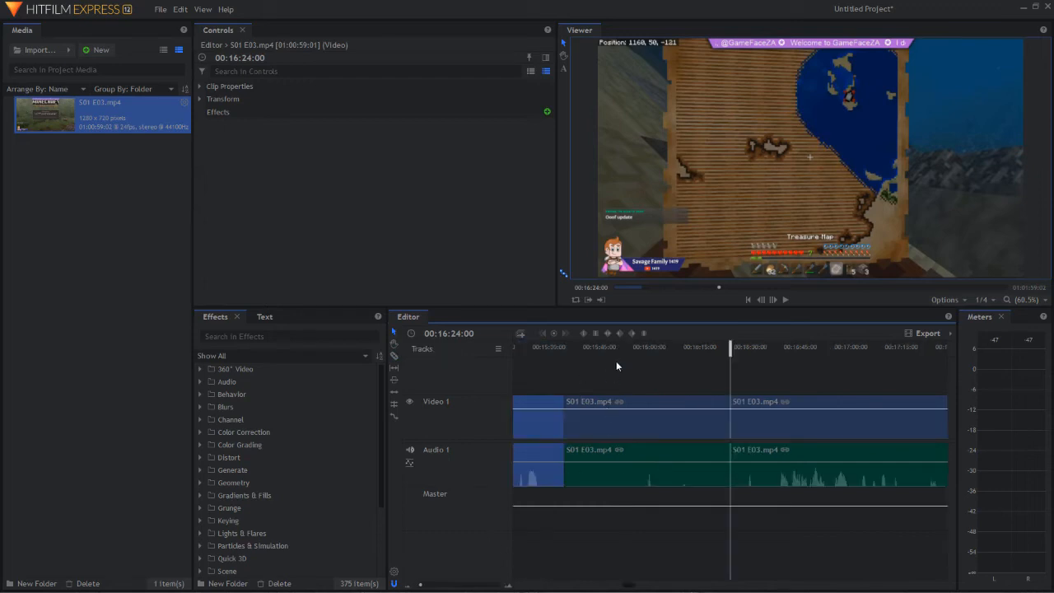
left_click_drag(604, 345, 620, 387)
left_click(639, 404)
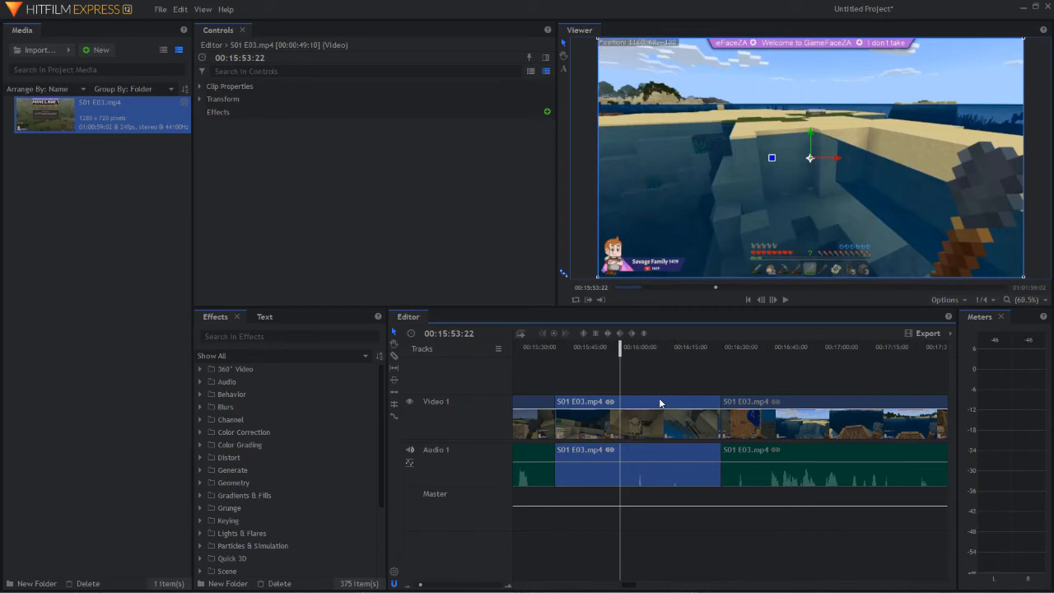
key("Delete")
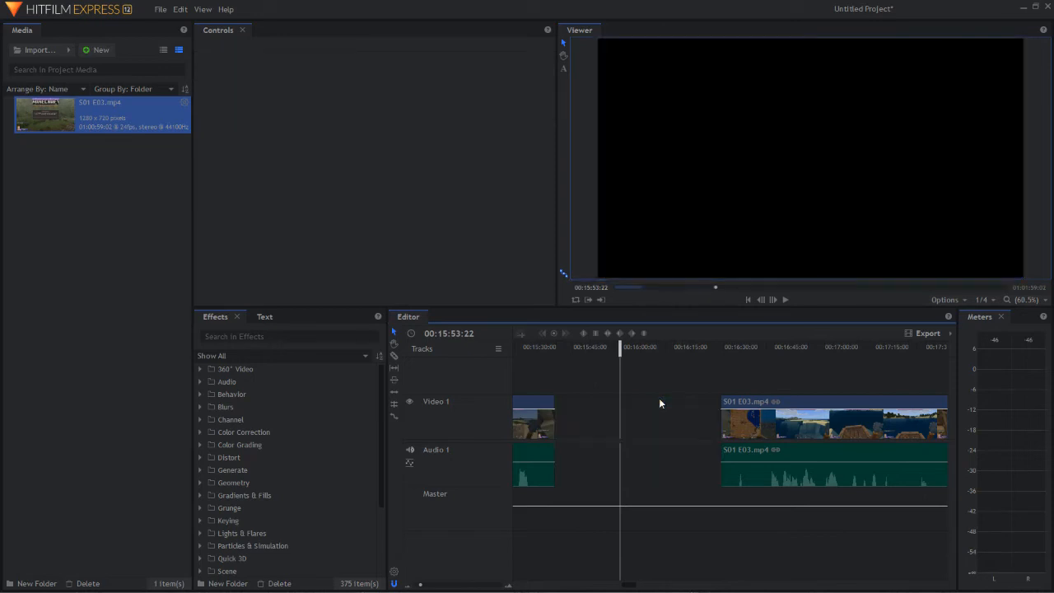
key("ctrl+z")
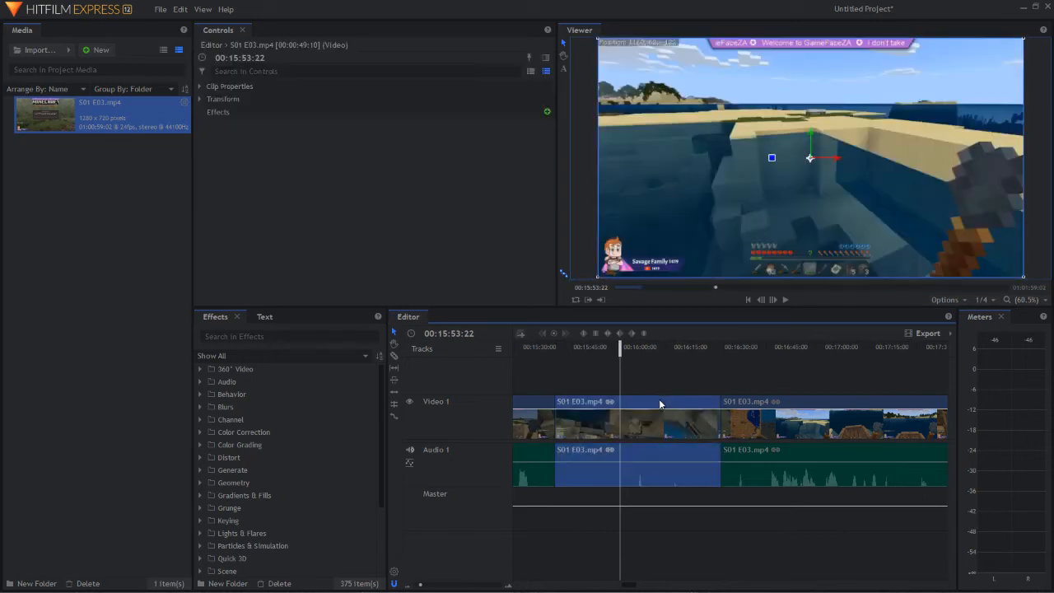
right_click(659, 402)
left_click(686, 333)
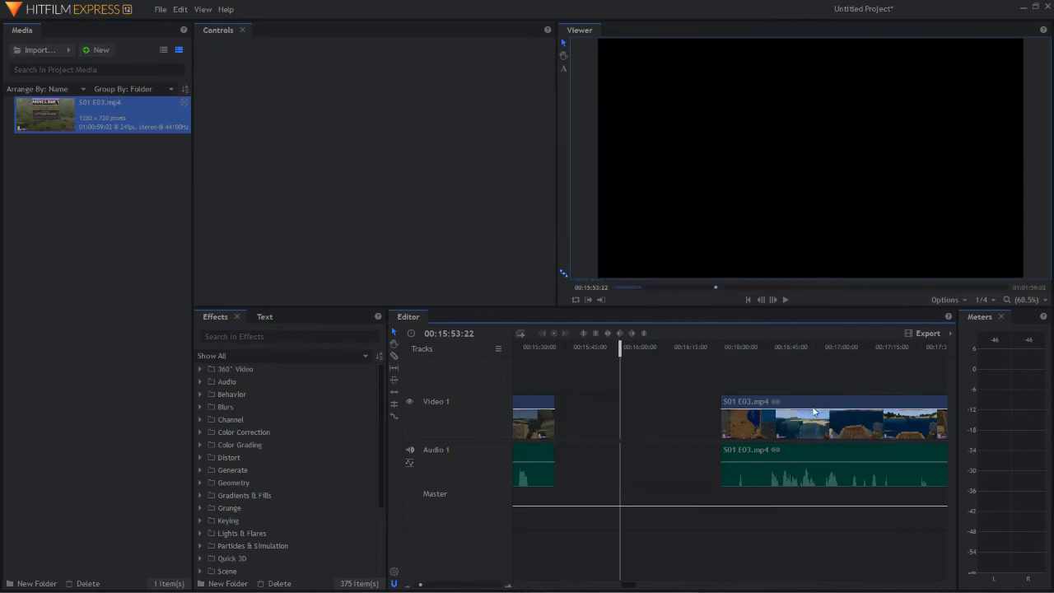
Try closing the gap by moving the following clip against the end of the earlier segment, and undo the move
left_click_drag(818, 408, 652, 403)
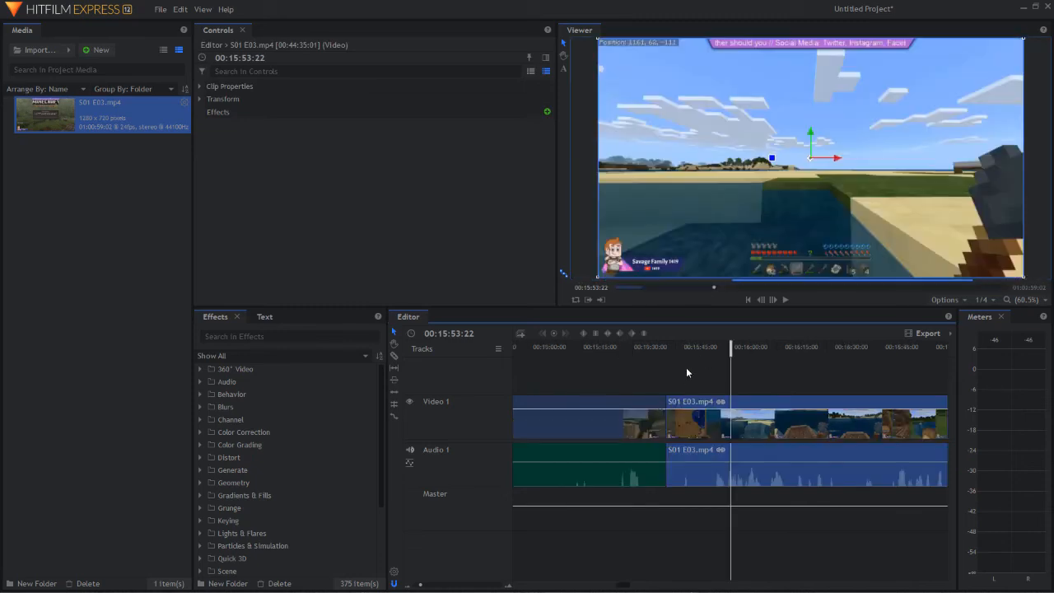
key("ctrl+z")
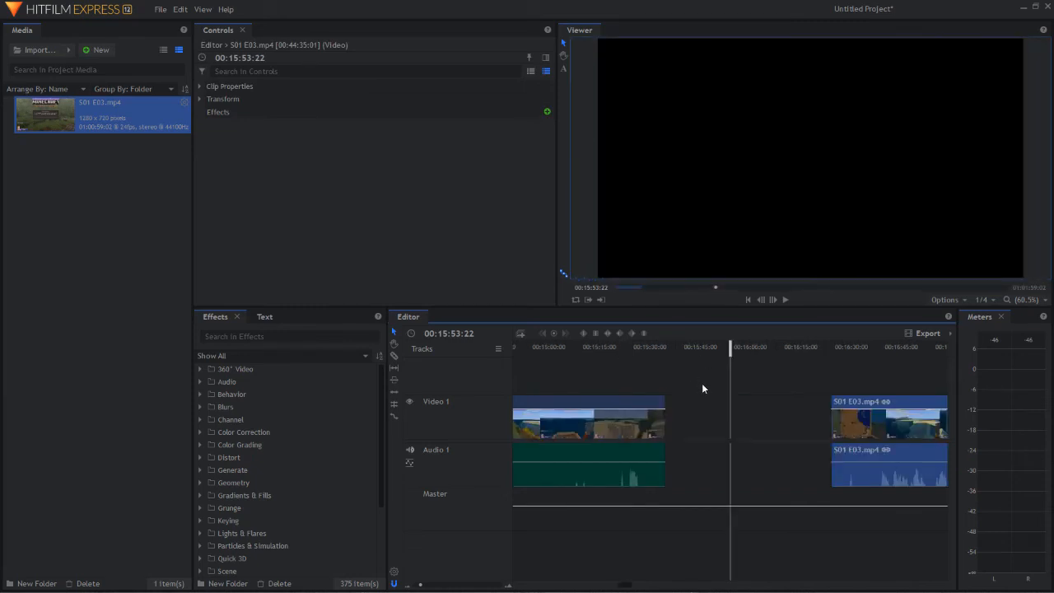
Slice the following clip at about 00:17:19 and 00:17:30, and delete the short segment between the cuts
left_click_drag(852, 386, 665, 384)
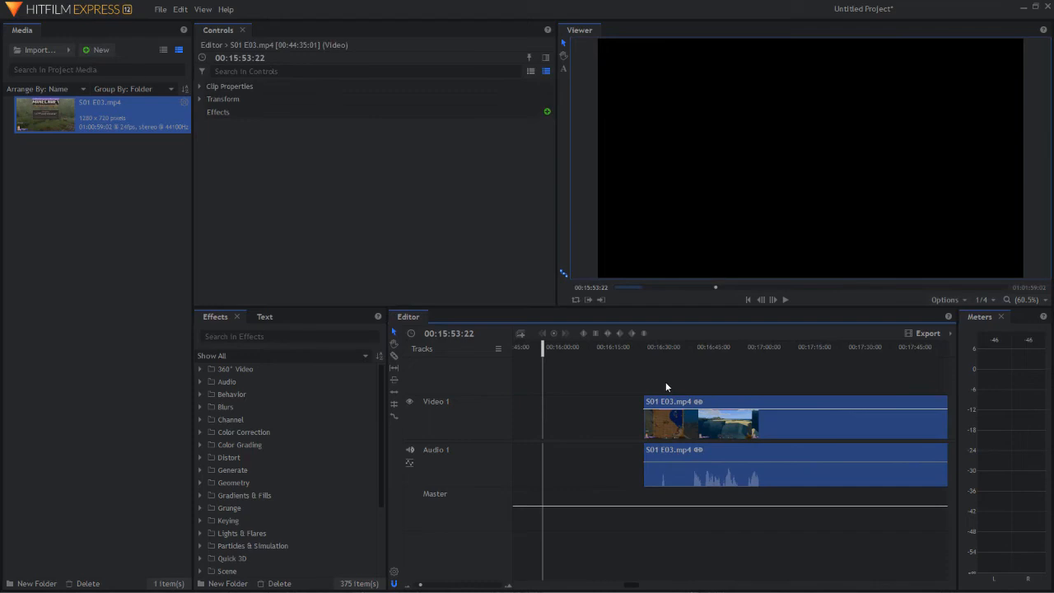
key("c")
left_click(828, 429)
left_click(867, 430)
key("v")
left_click(858, 431)
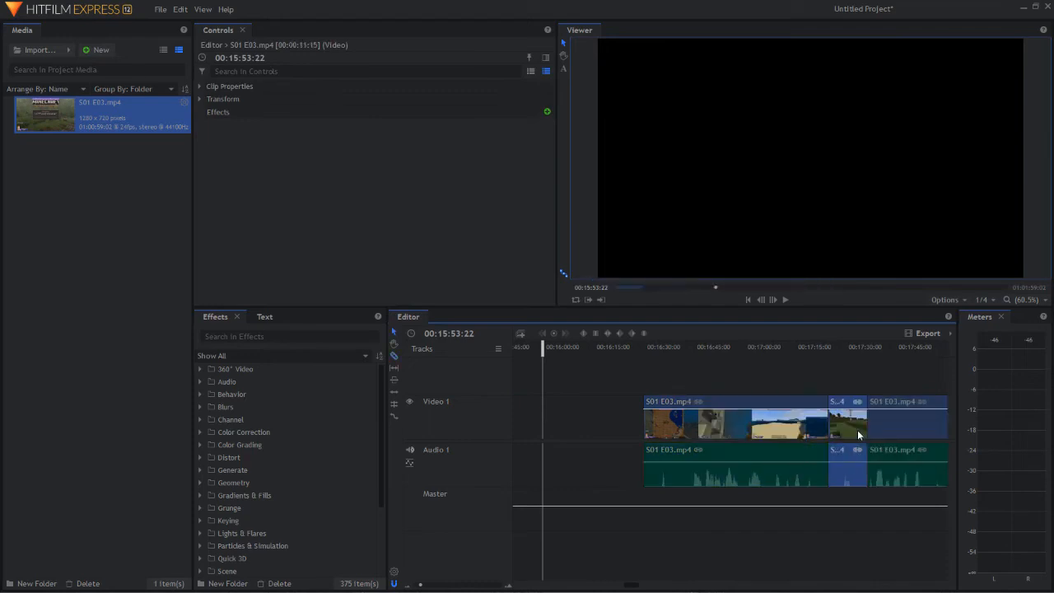
key("Delete")
Try moving the 55-second segment between the two gaps by hand, and undo the move
left_click_drag(613, 410, 708, 410)
left_click_drag(858, 409, 696, 409)
left_click_drag(863, 414, 797, 404)
key("ctrl+z")
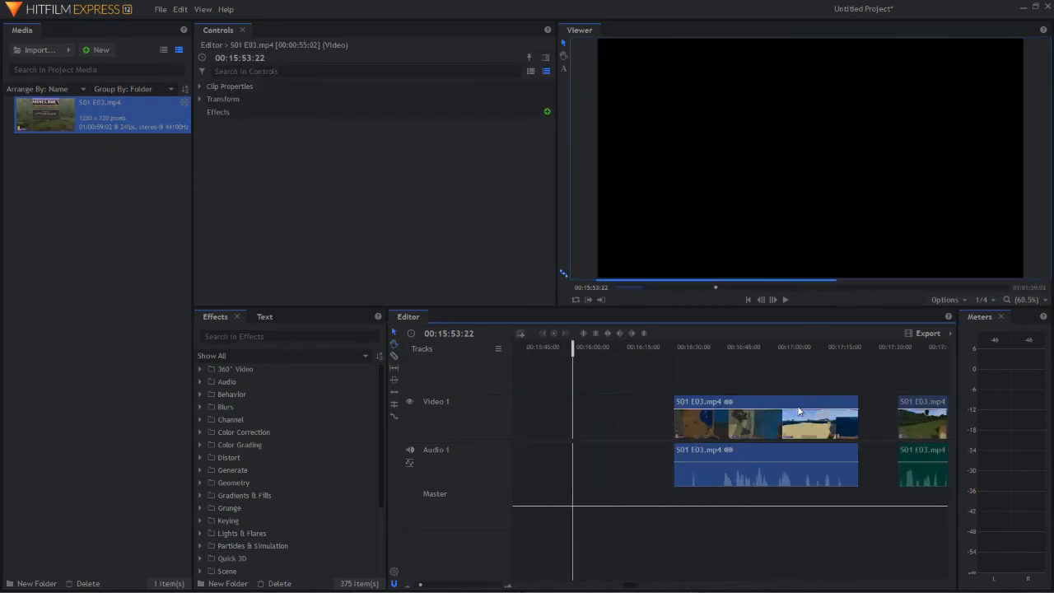
Close the gap after the 55-second segment with Ripple Delete Gap and scrub the playhead past the join
left_click(878, 409)
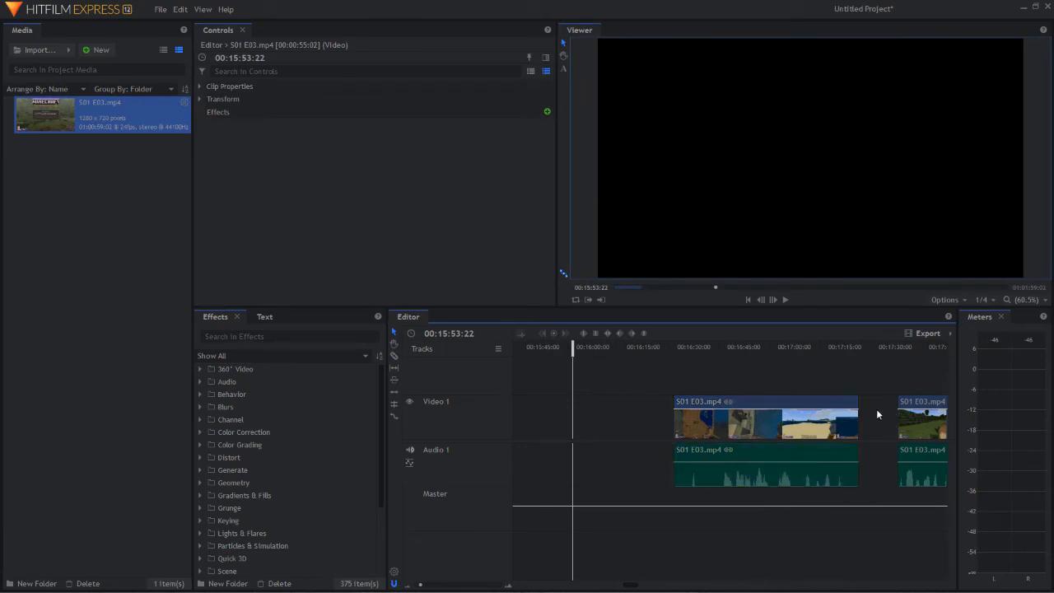
right_click(877, 409)
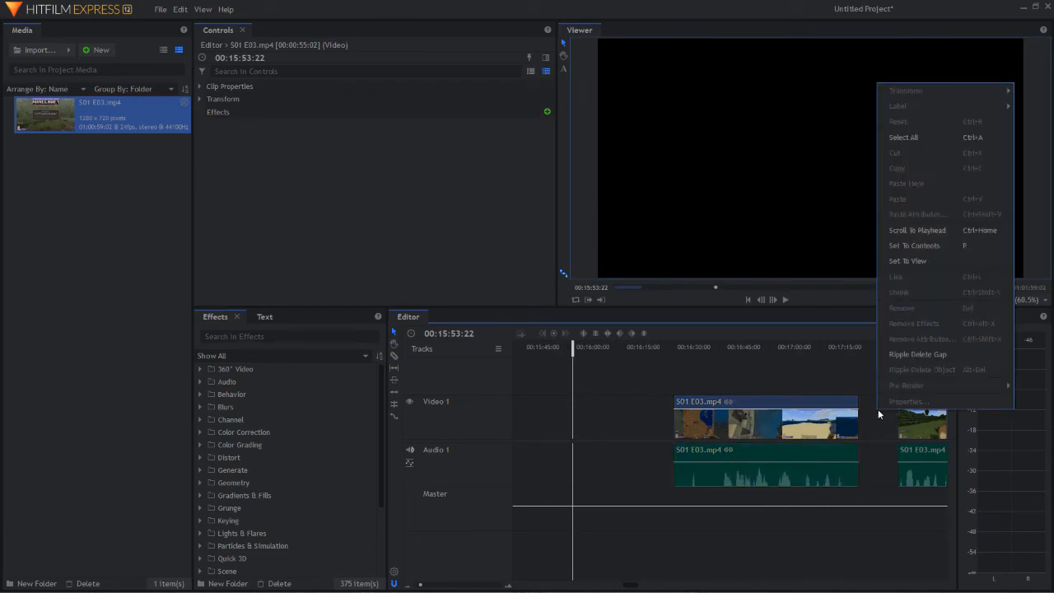
left_click(901, 355)
left_click_drag(780, 351, 884, 367)
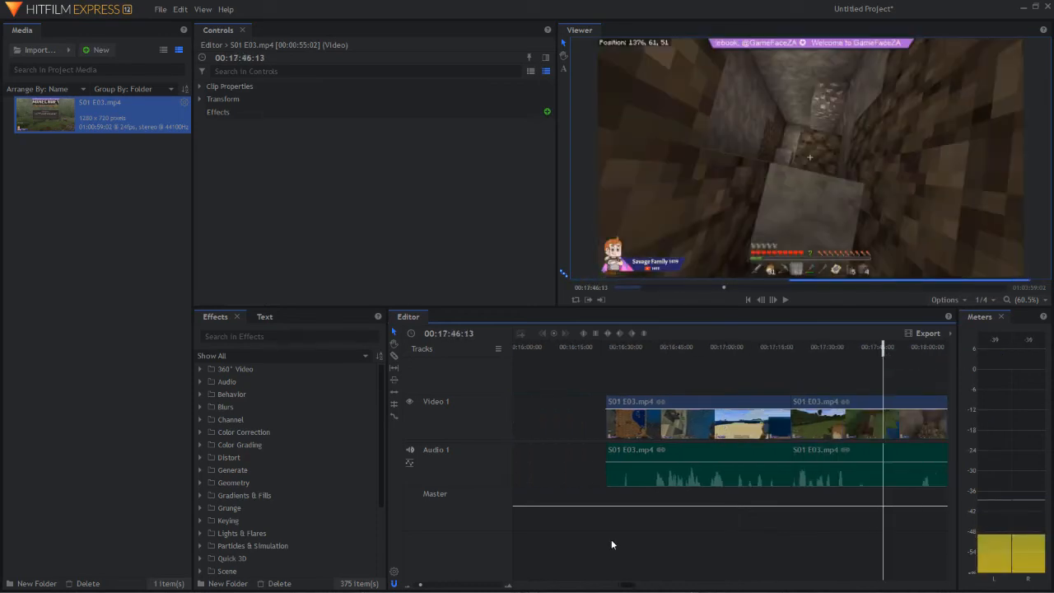
Close the earlier gap, starting at about 00:15:34, with Ripple Delete Gap
left_click_drag(590, 394, 662, 371)
left_click_drag(706, 402, 902, 408)
right_click(679, 423)
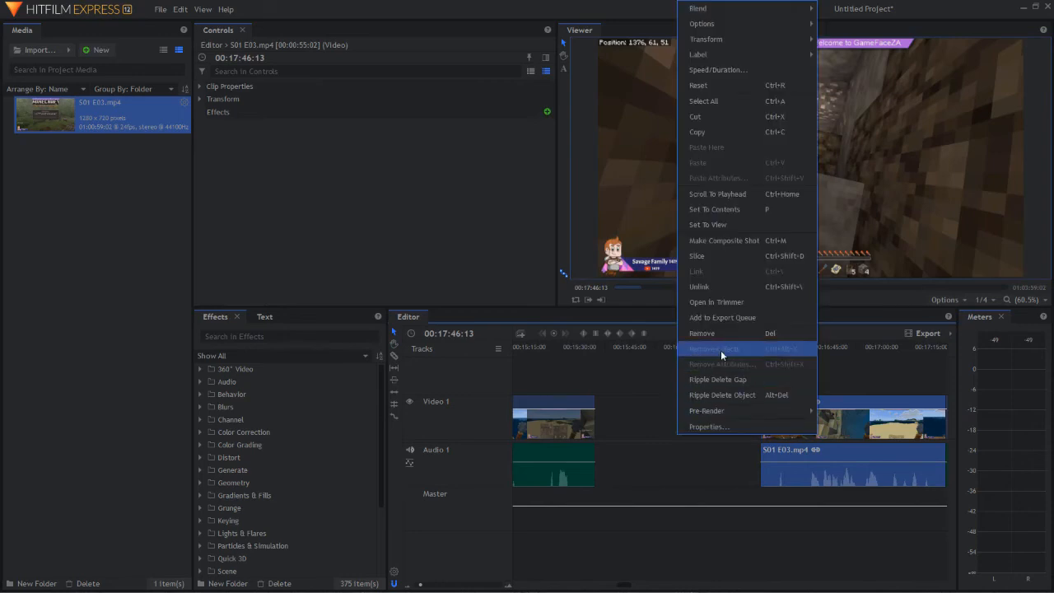
left_click(719, 377)
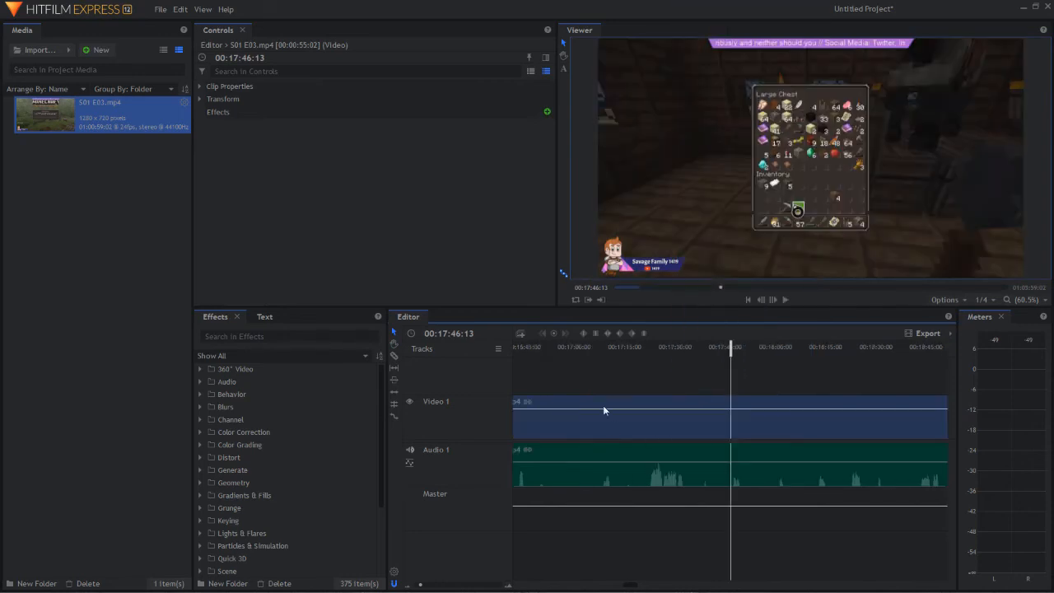
left_click_drag(543, 381, 781, 382)
left_click_drag(669, 382, 823, 382)
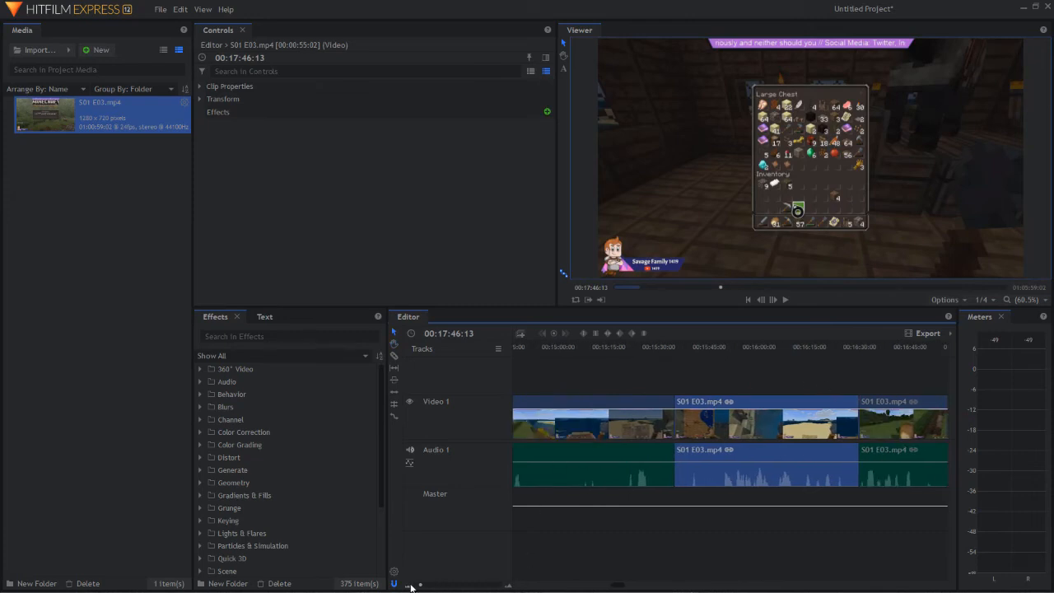
Try the timeline's out point at about 54 minutes, and pull it back to about 25 minutes
left_click(412, 585)
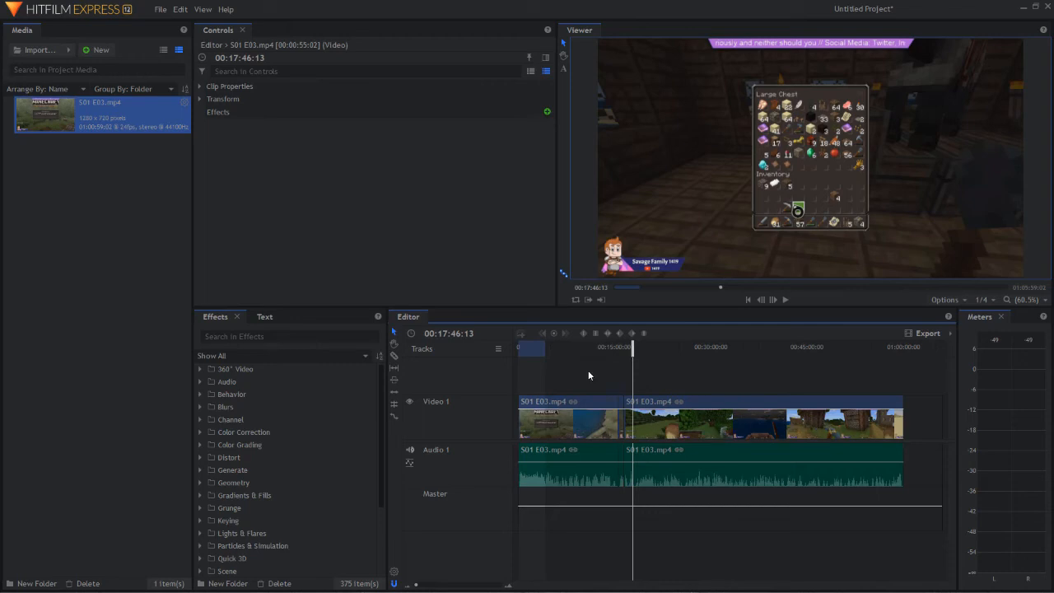
left_click_drag(546, 350, 867, 362)
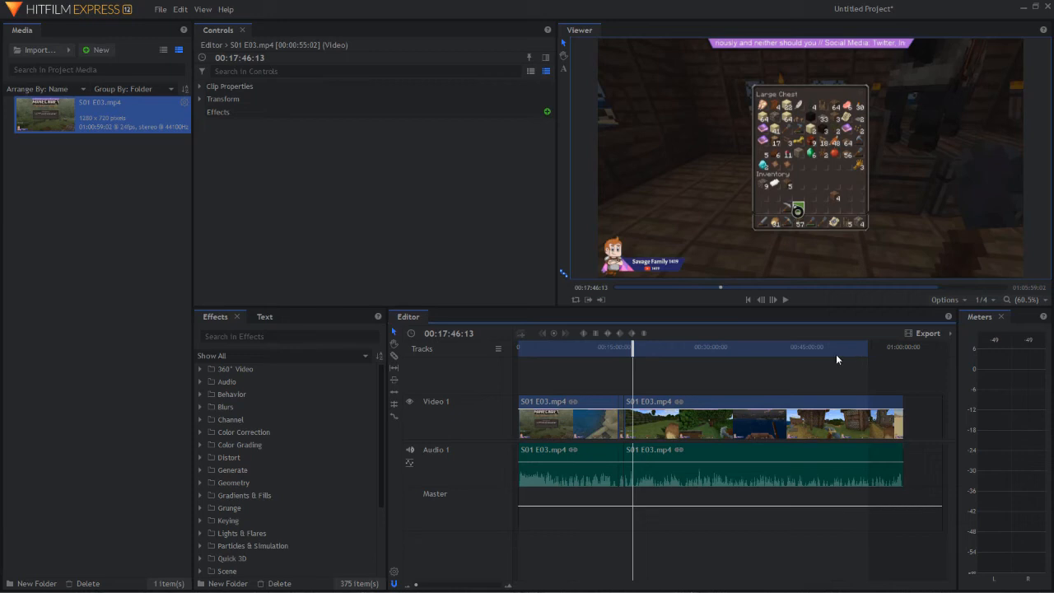
left_click(828, 352)
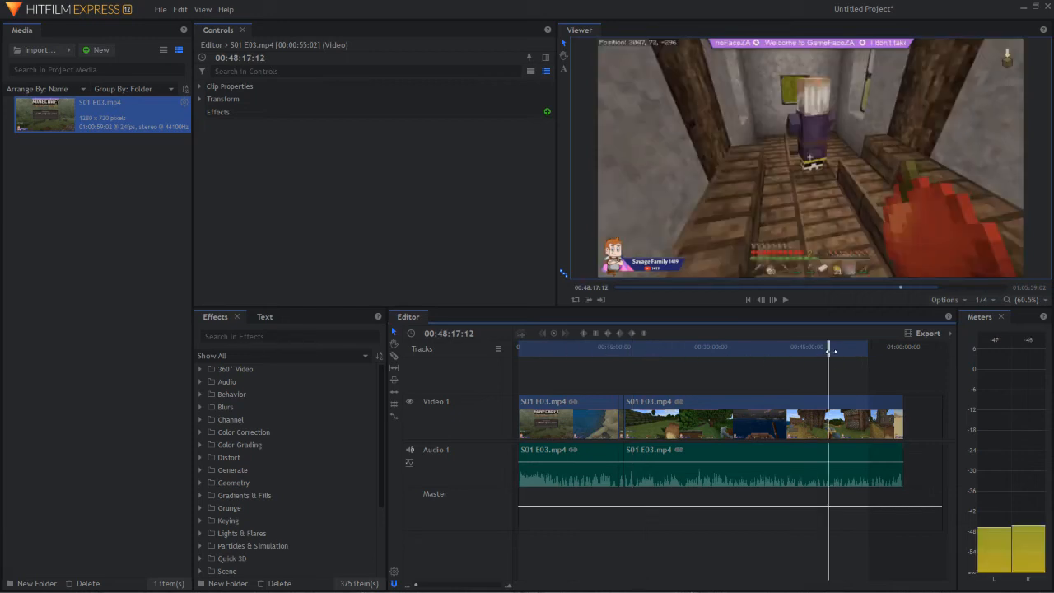
left_click_drag(867, 352, 679, 350)
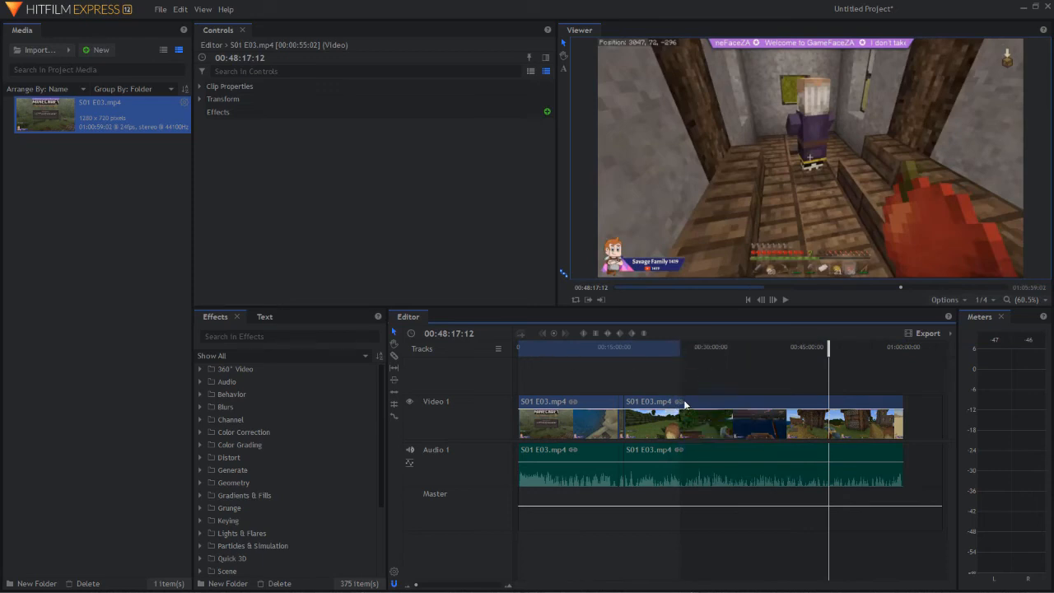
Extend the out point to the very end of the last clip
left_click_drag(679, 351, 901, 348)
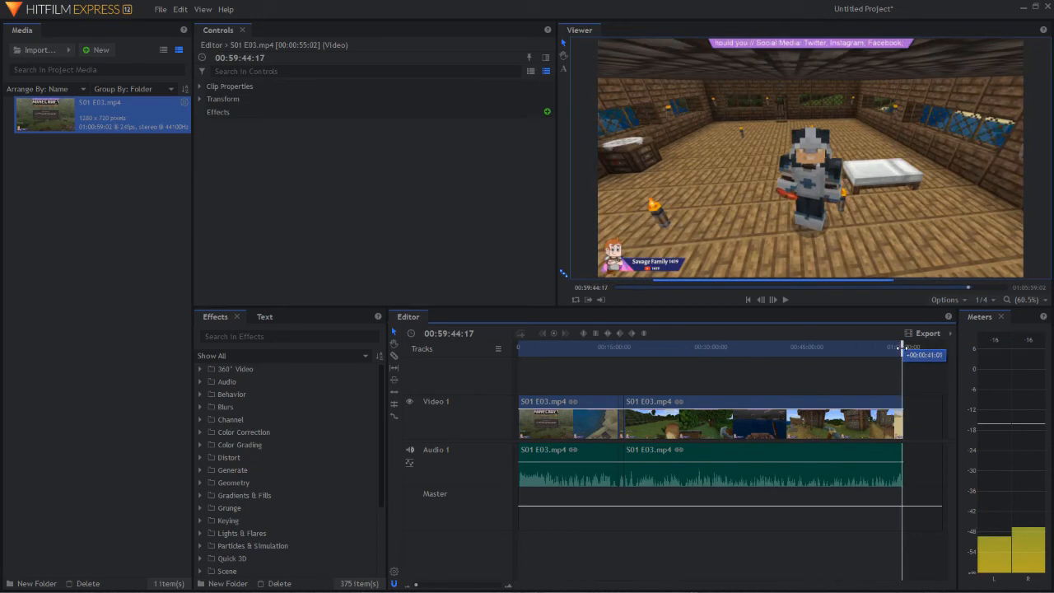
left_click(508, 585)
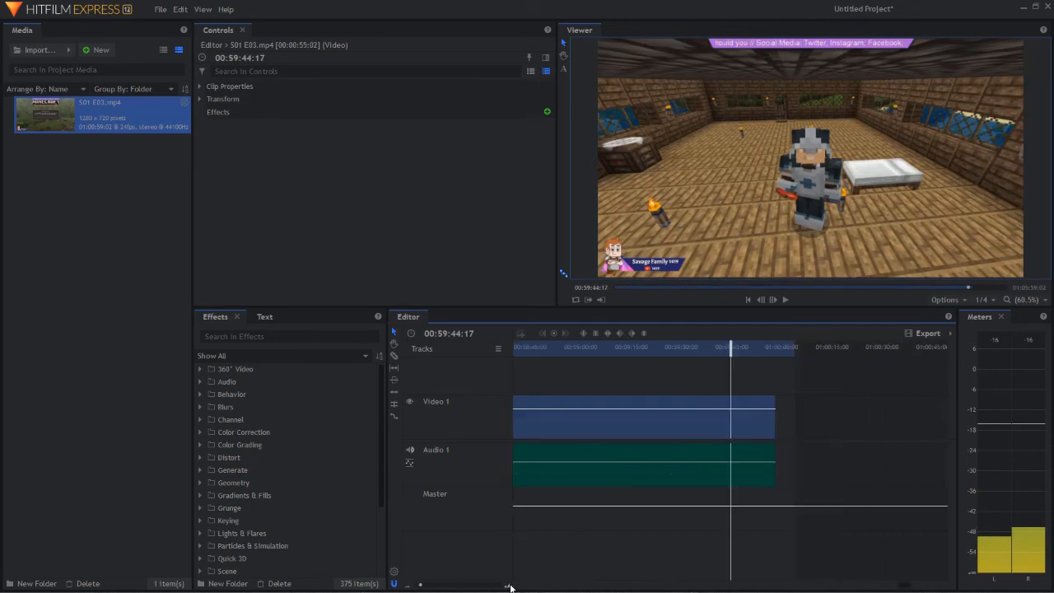
left_click_drag(800, 350, 774, 351)
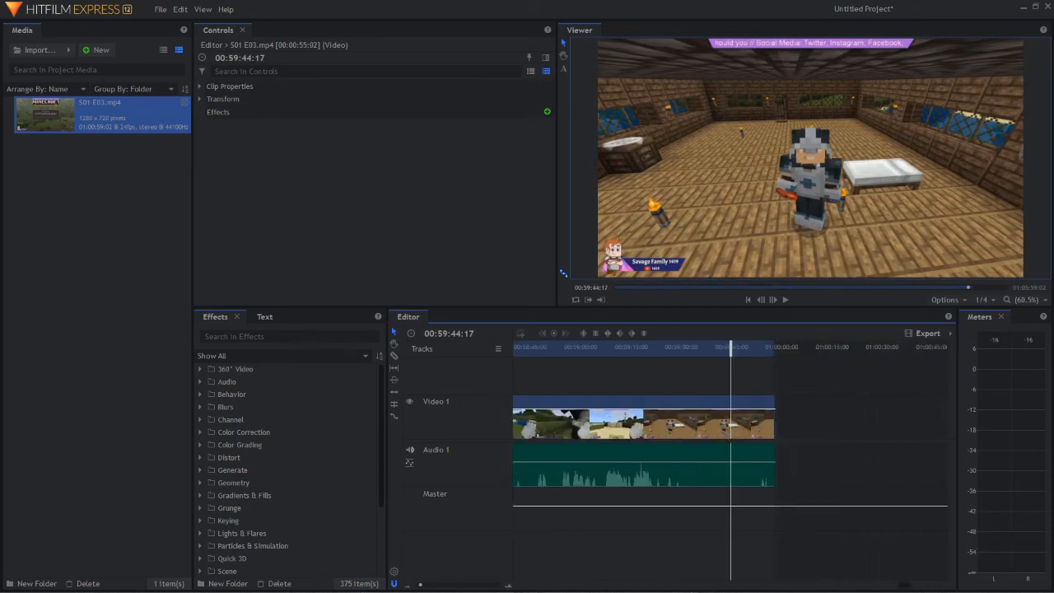
Play the ending of the last clip from about 00:59:52 to about 00:59:54
left_click(508, 586)
left_click(831, 347)
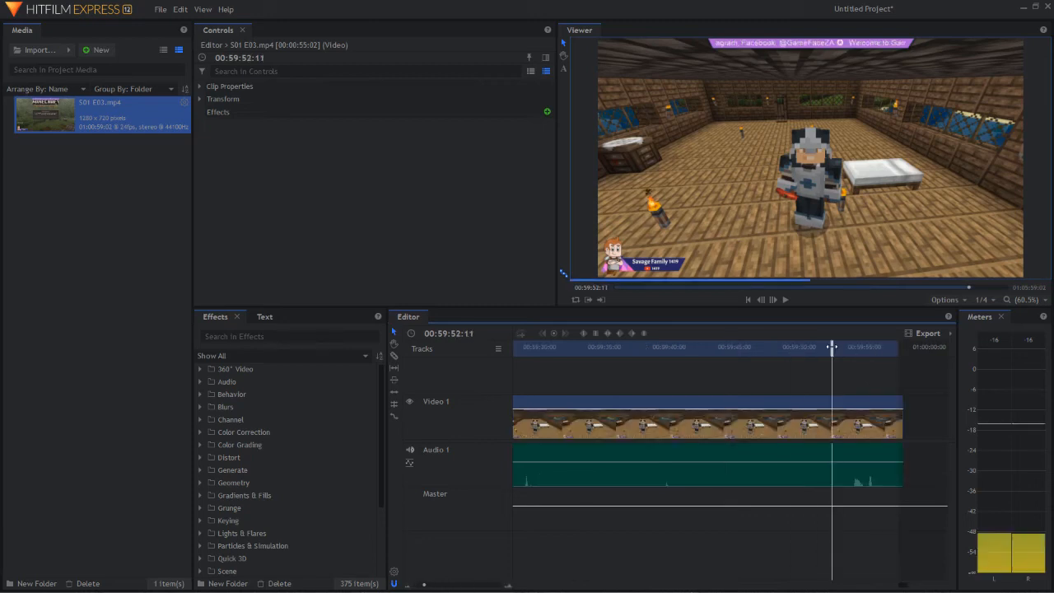
key("space")
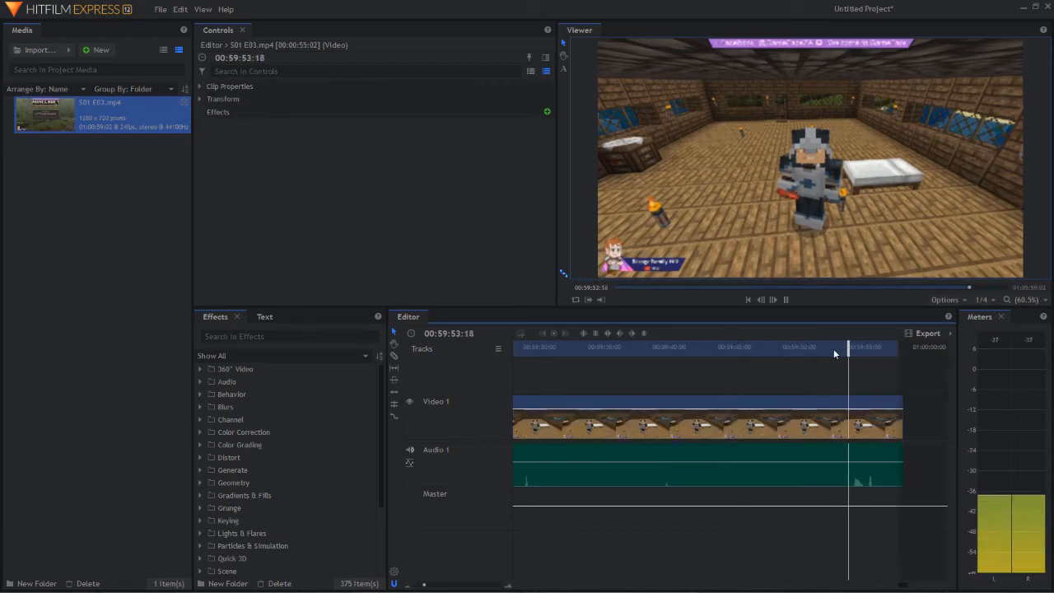
key("space")
Play from about 00:59:19 to find the end of the speech, and set the out point at 00:59:21:23
left_click_drag(596, 375, 827, 374)
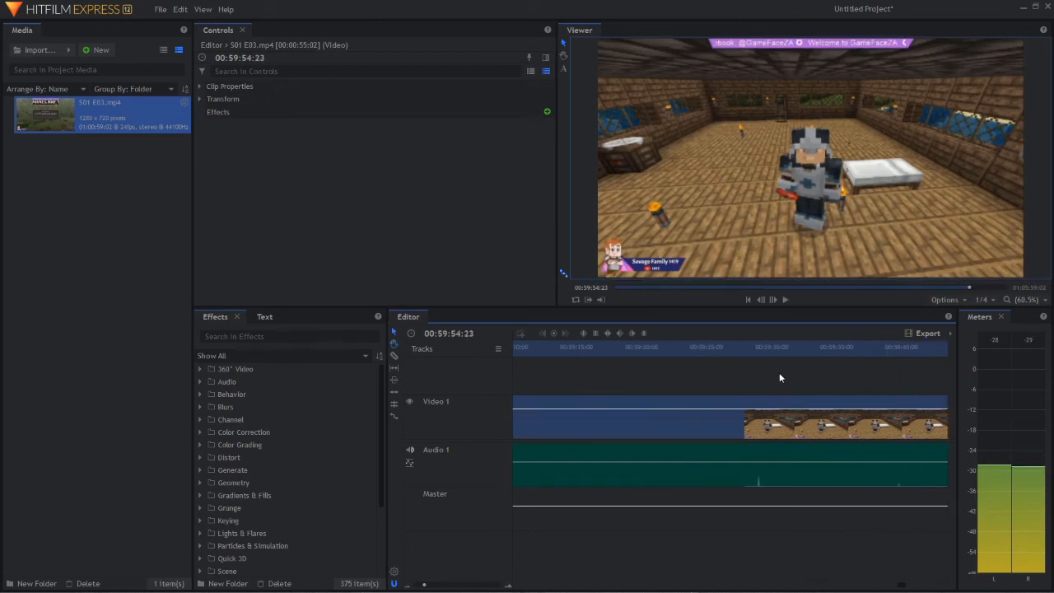
left_click(636, 348)
key("space")
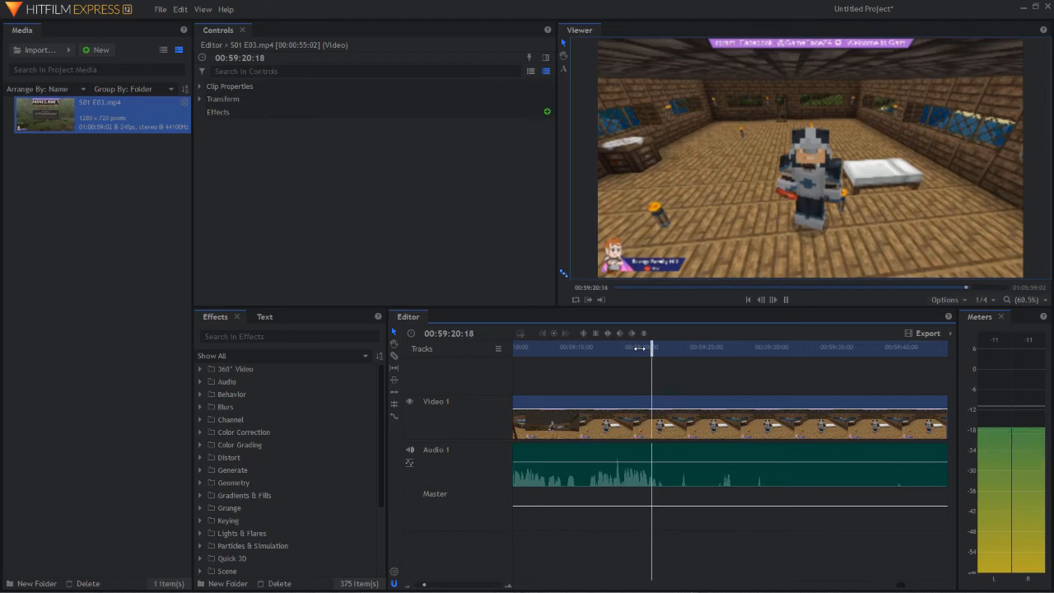
key("space")
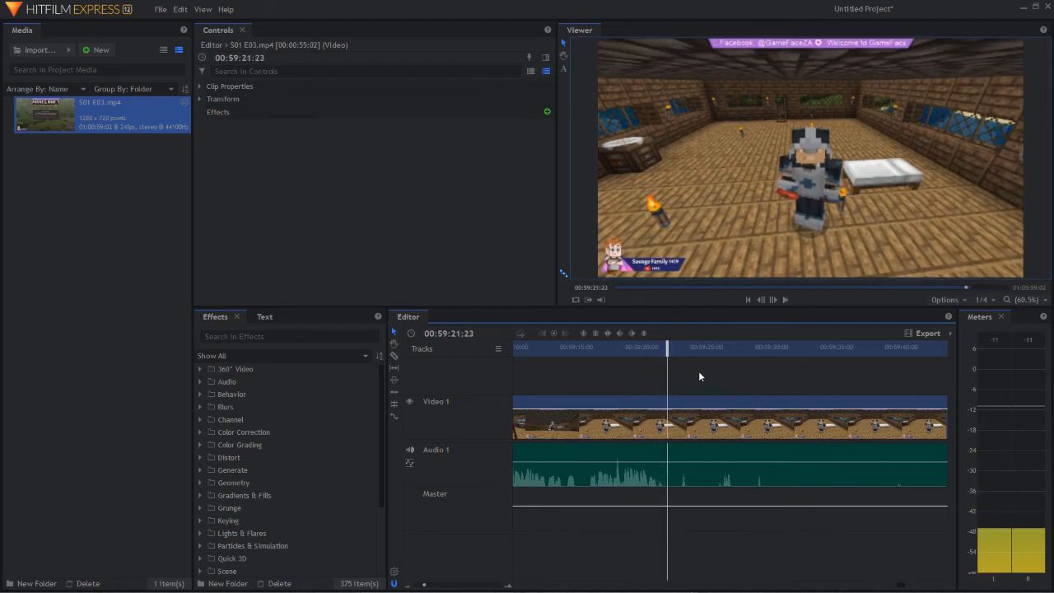
left_click(508, 586)
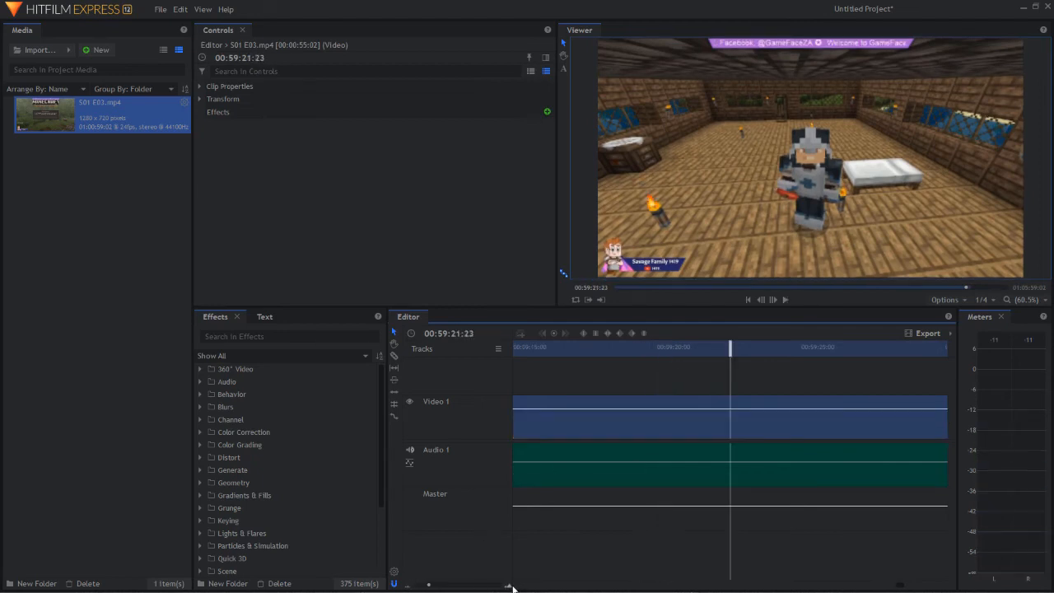
left_click(409, 586)
left_click(409, 585)
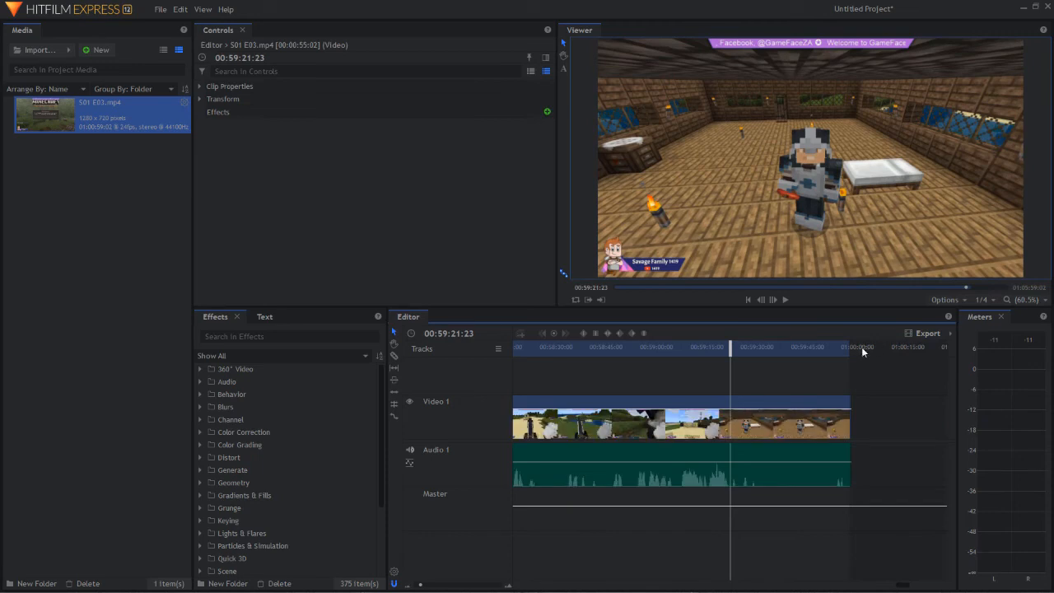
left_click_drag(849, 346, 730, 350)
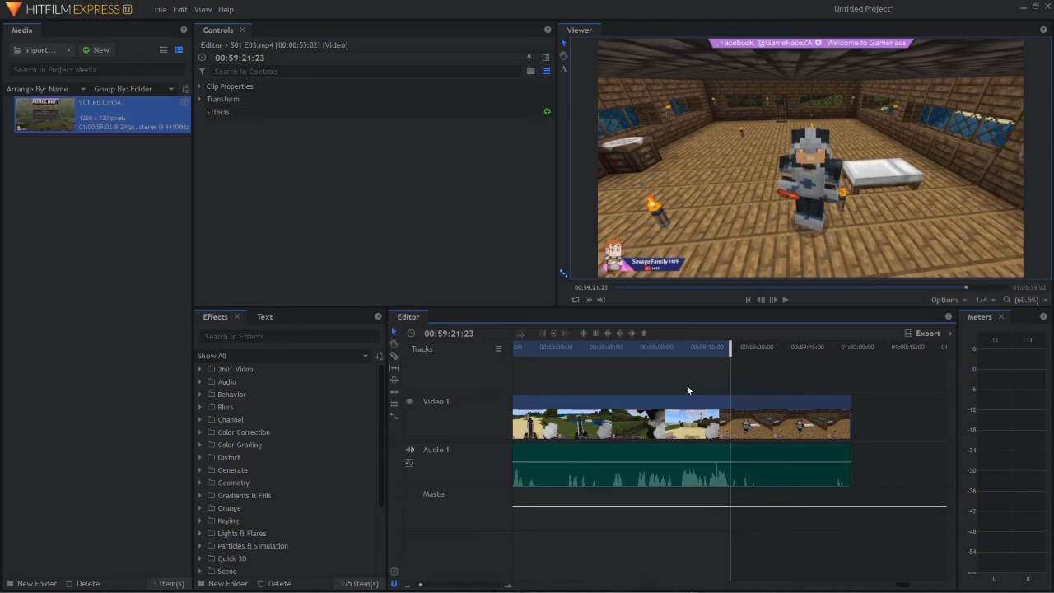
Add the timeline's In-Out Area to the export queue and go to the Export screen
left_click(951, 334)
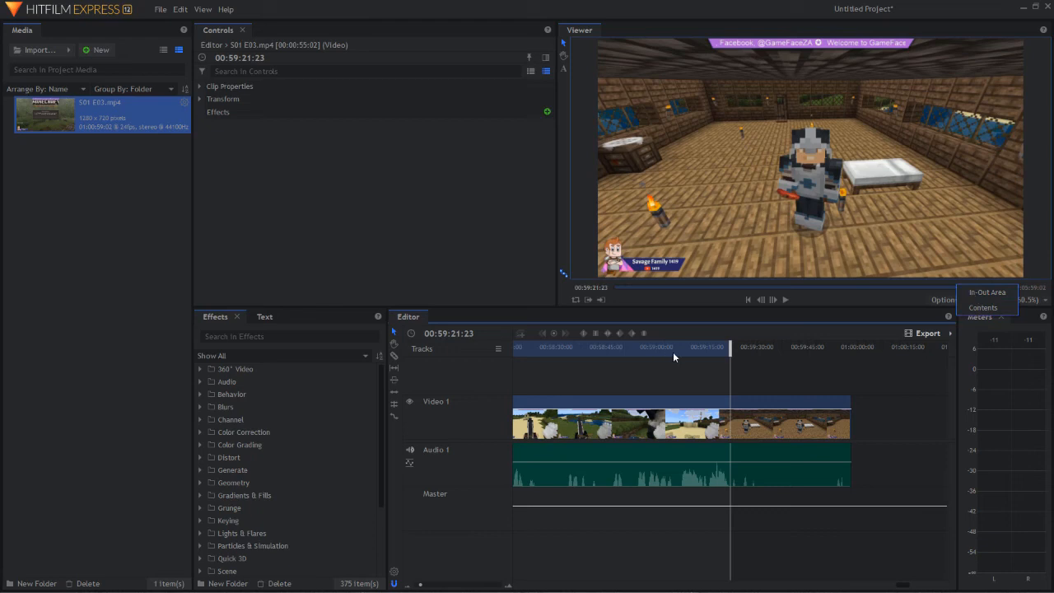
left_click(986, 292)
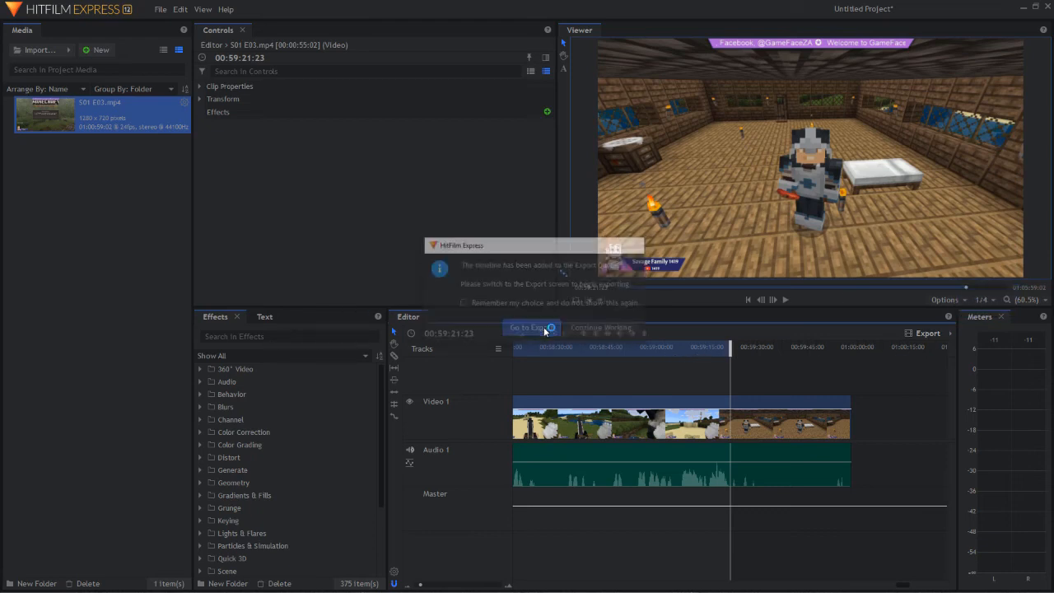
left_click(531, 328)
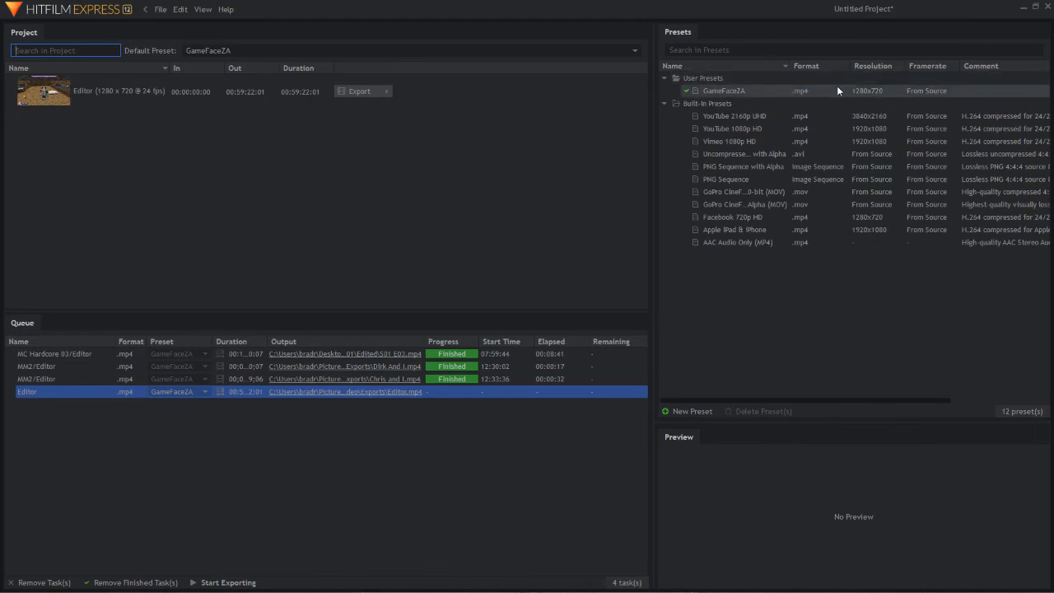
left_click(743, 310)
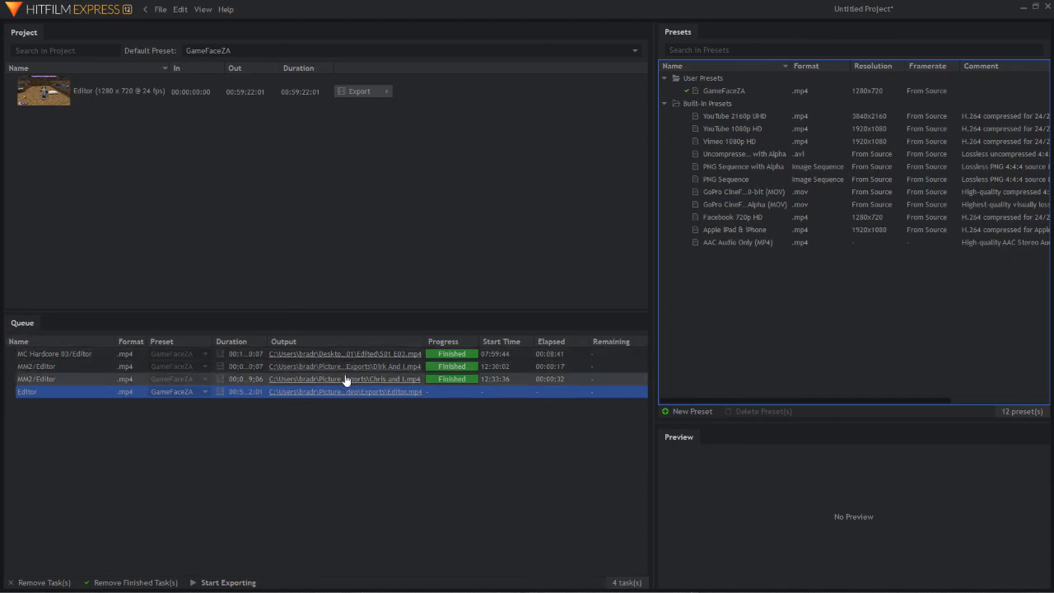
Remove the three finished tasks from the export queue, confirming each removal and keeping the new Editor task
left_click(232, 379)
key("Delete")
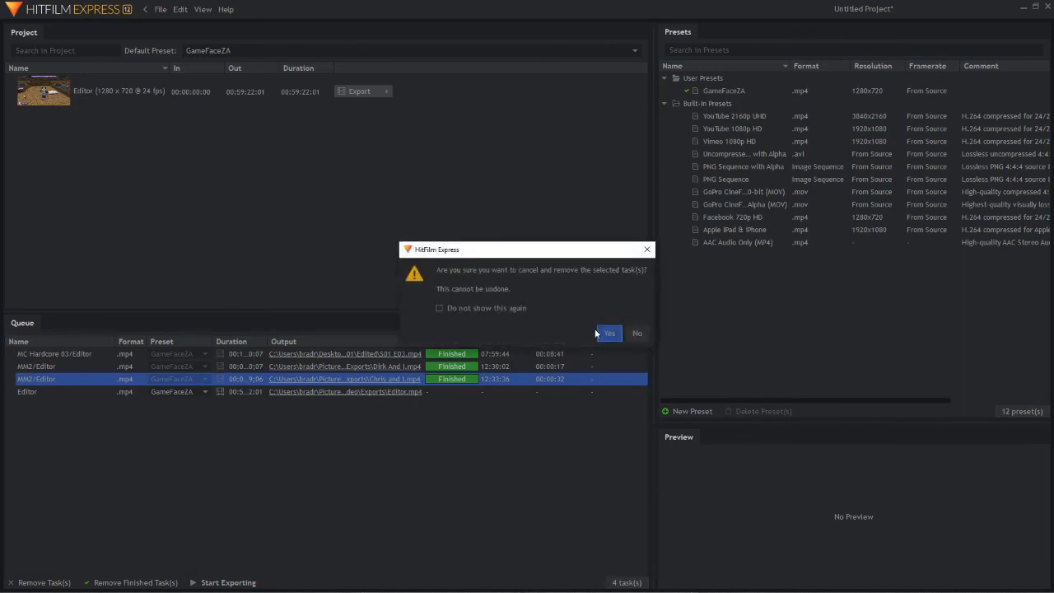
left_click(609, 333)
left_click(229, 365)
key("Delete")
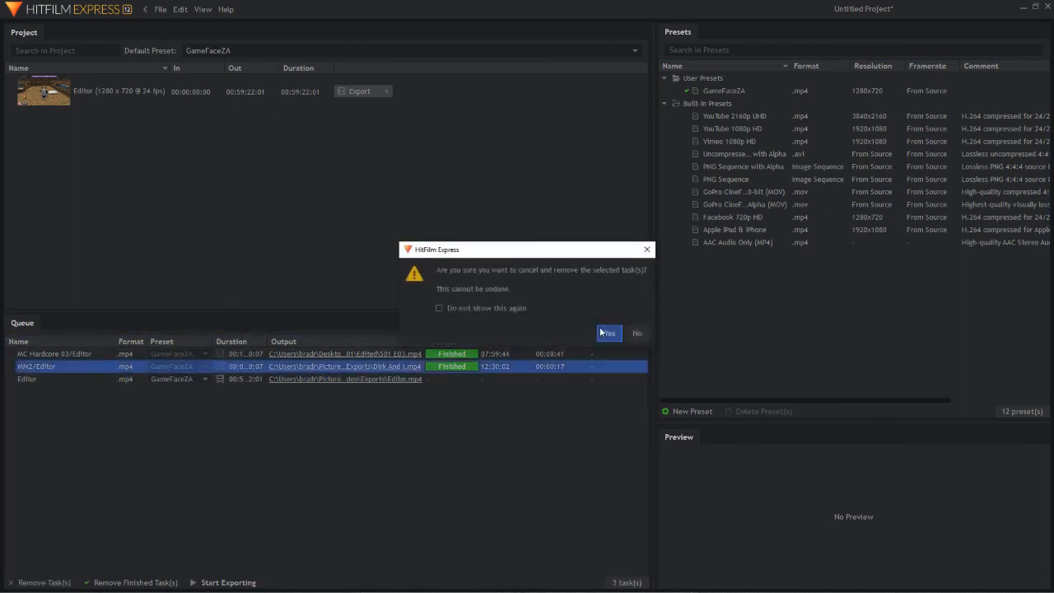
left_click(607, 332)
left_click(245, 354)
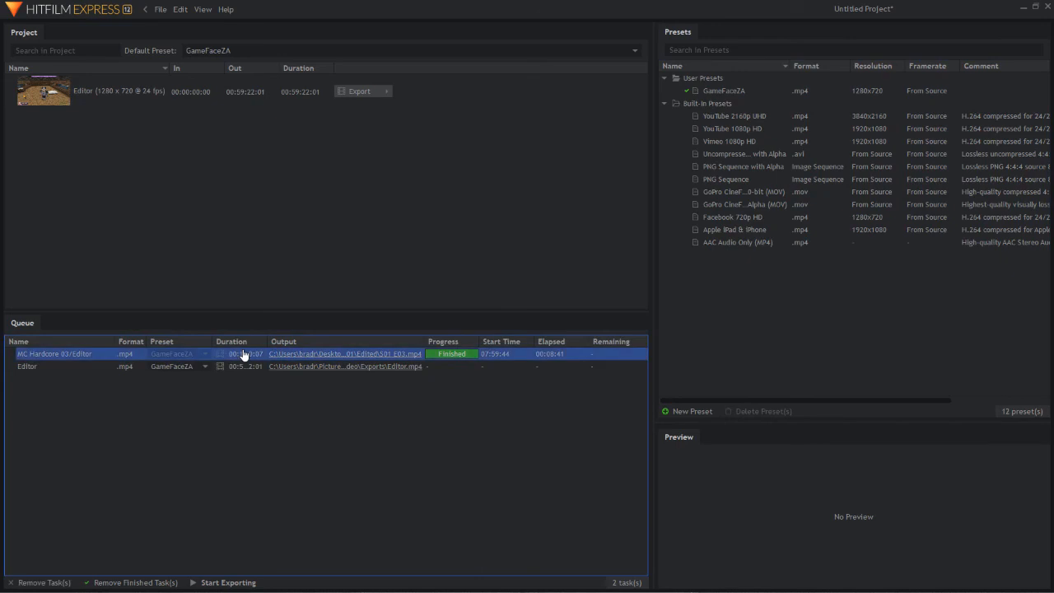
key("Delete")
left_click(607, 333)
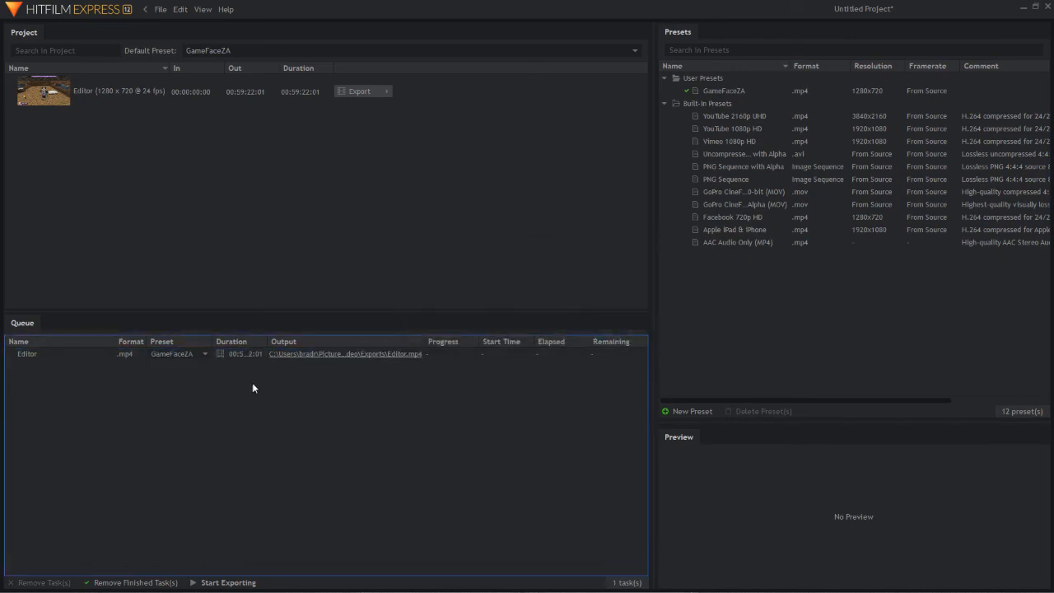
Set the queued Editor task's export preset to Facebook 720p HD
left_click(205, 352)
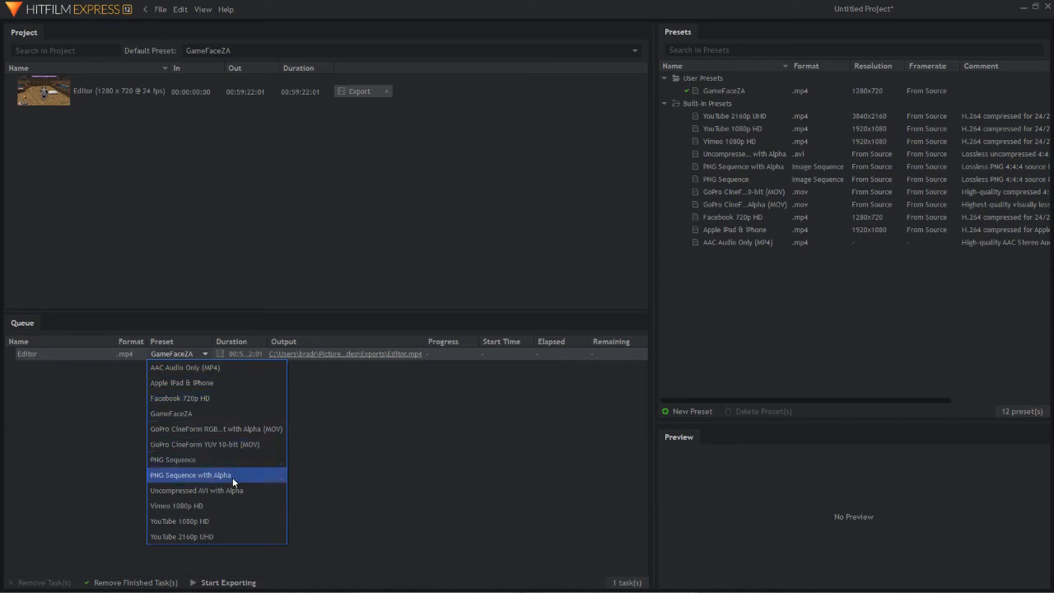
left_click(218, 398)
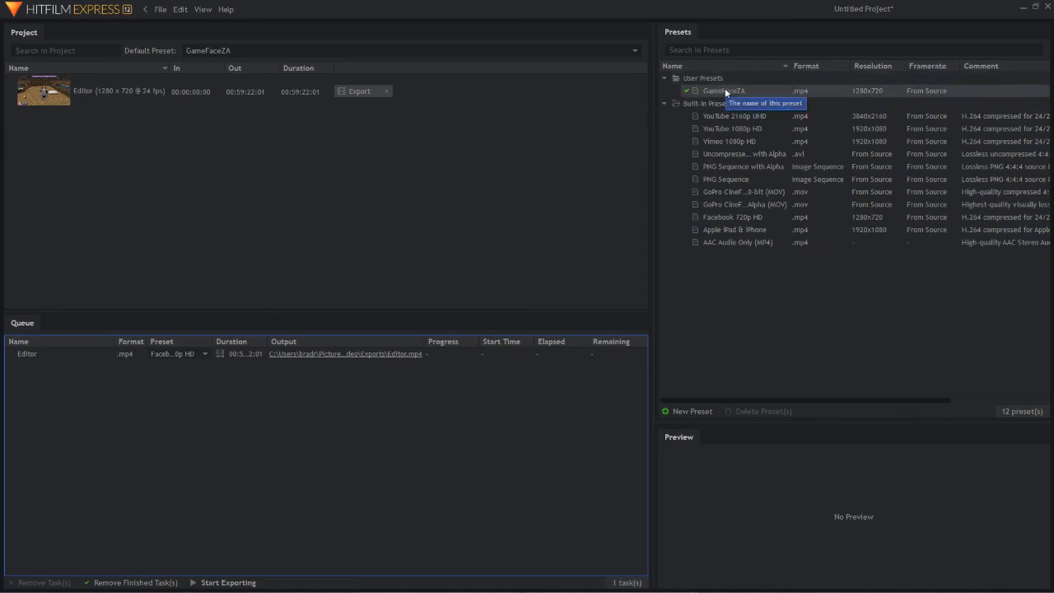
right_click(218, 391)
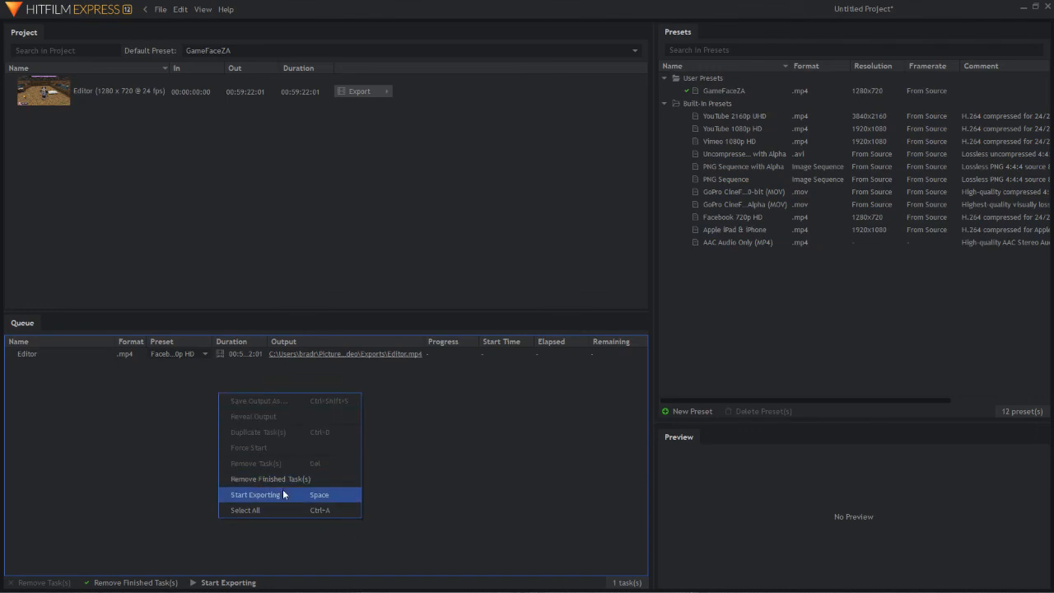
left_click(439, 489)
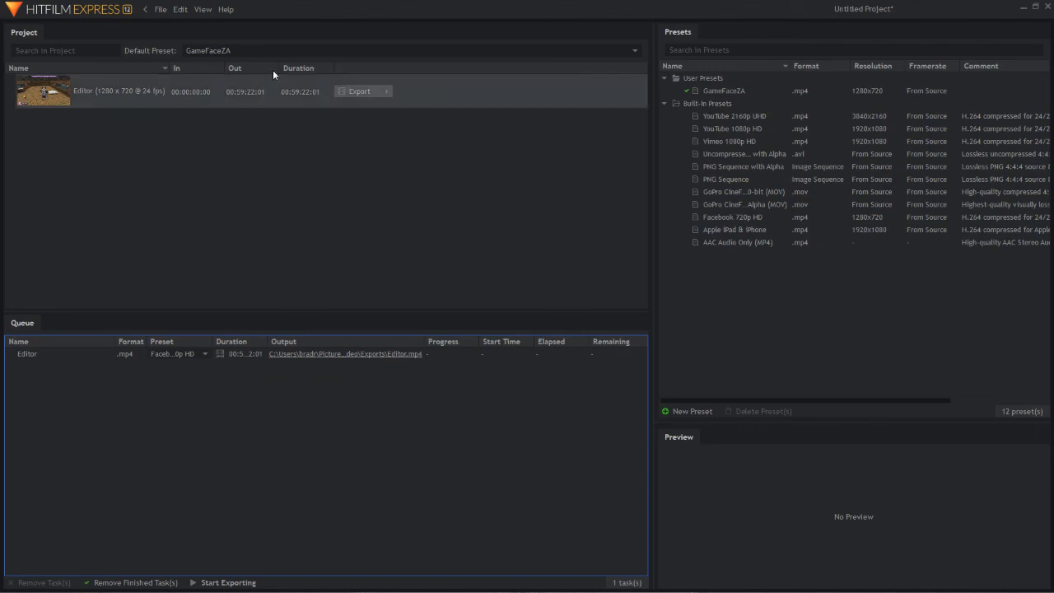
left_click(385, 90)
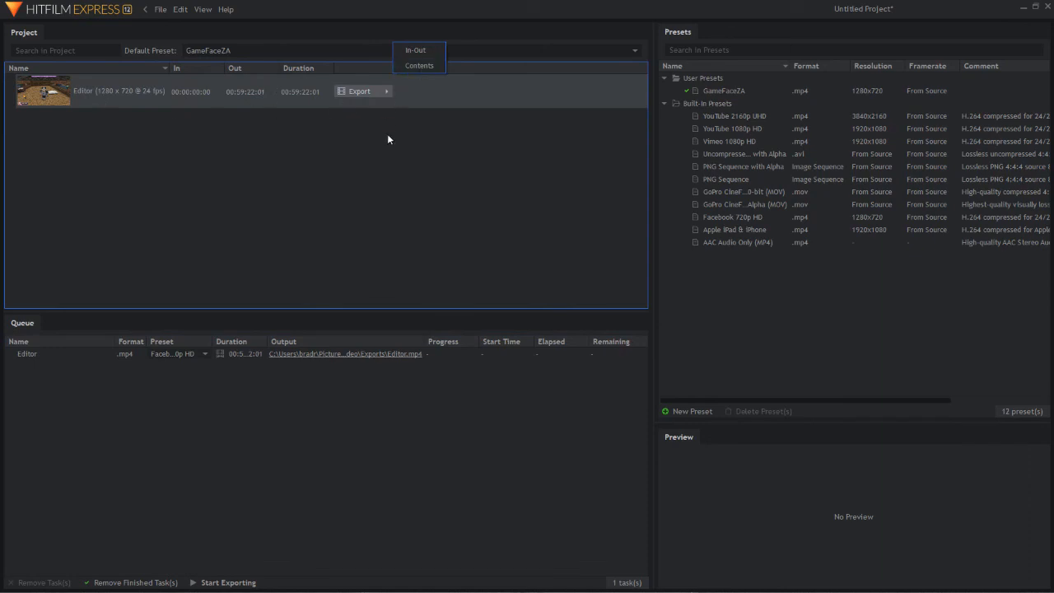
left_click(317, 133)
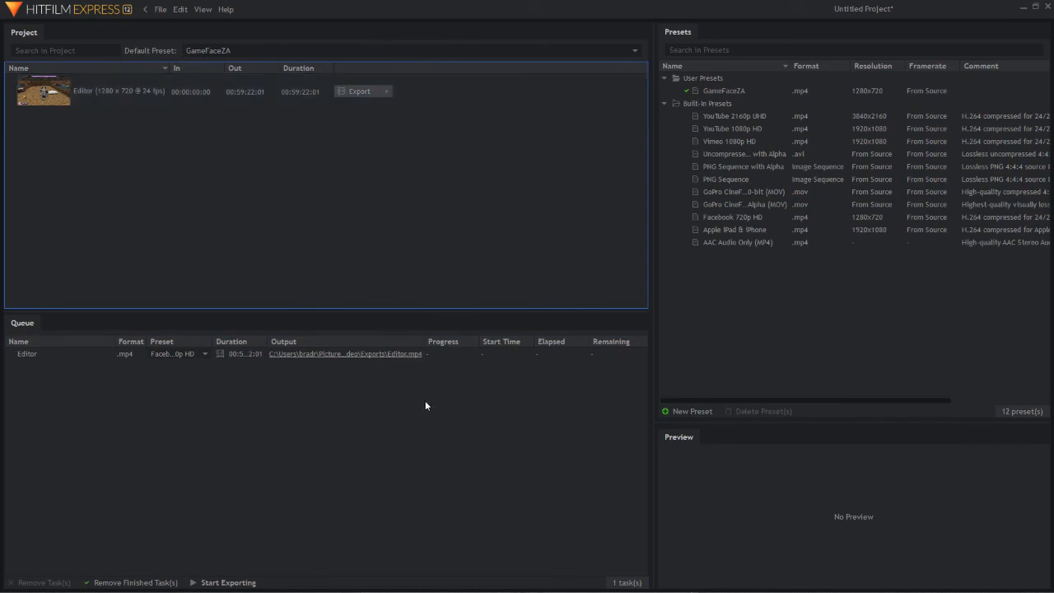
Start exporting the queued Editor task
left_click(216, 582)
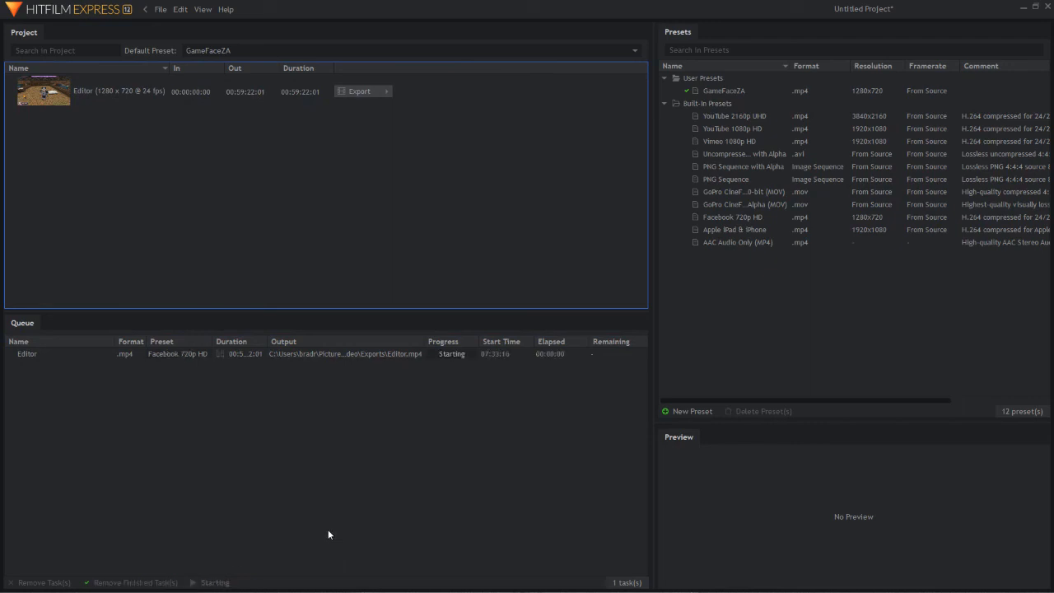